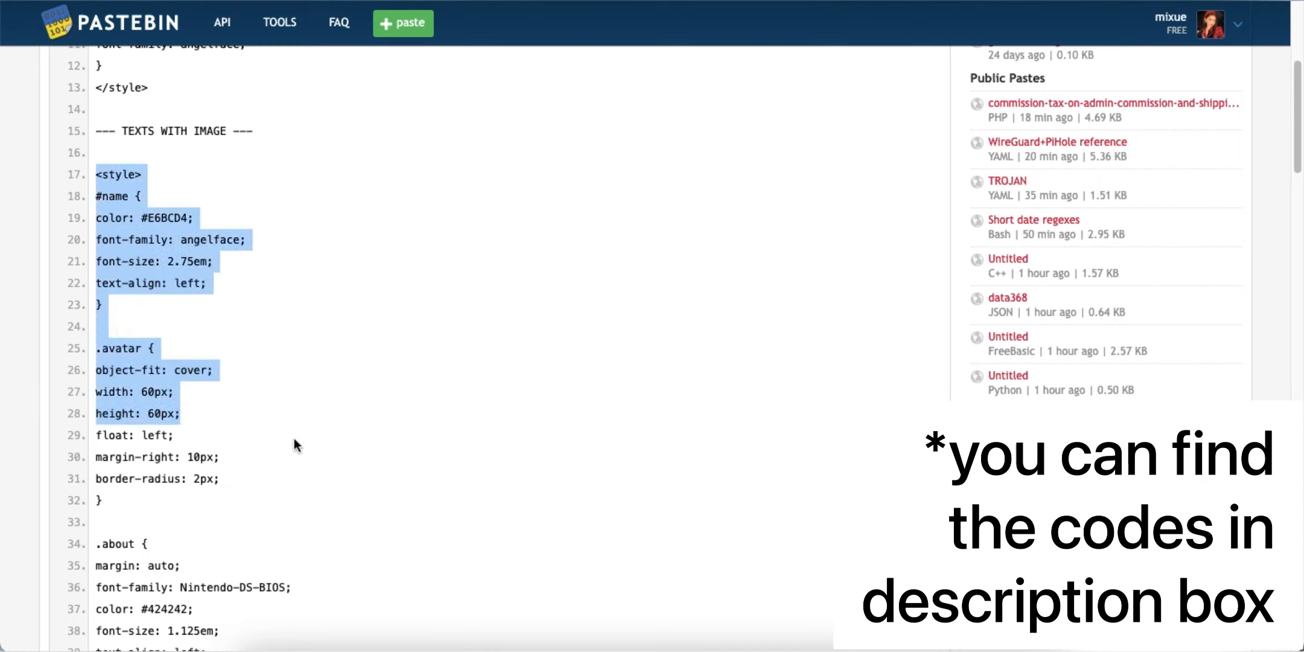
Copy the texts with image code block from Pastebin into the code of the texts with image embed
right_click(320, 430)
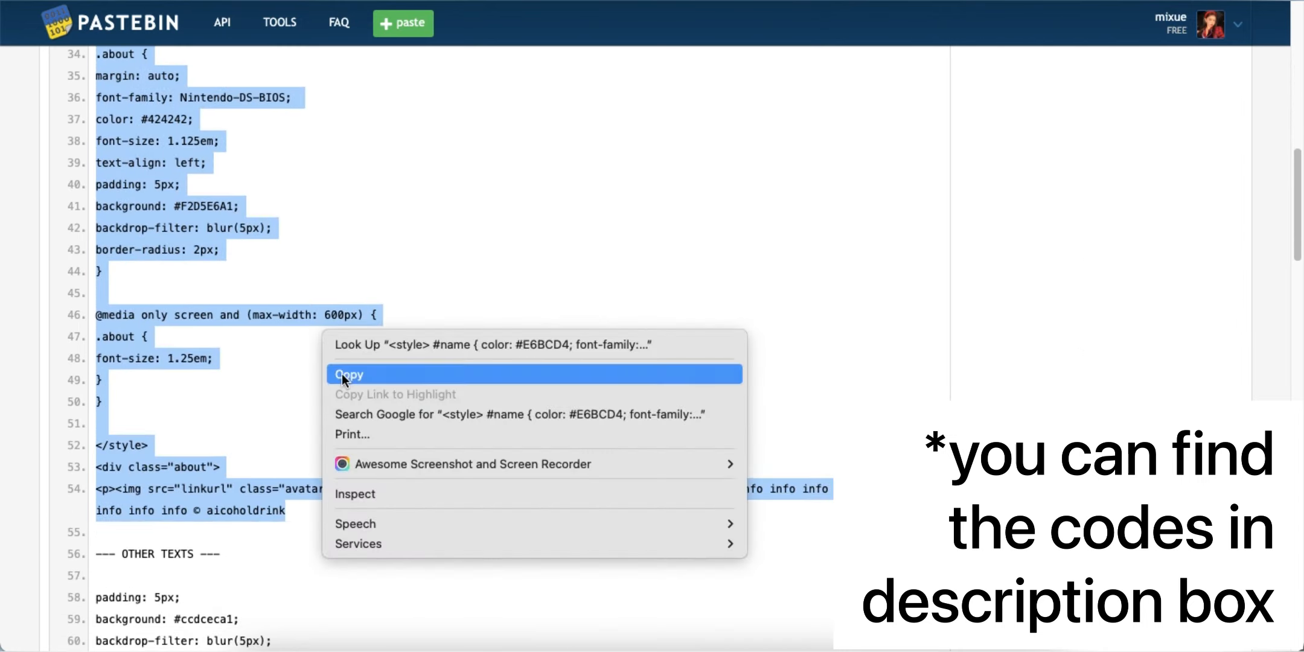
left_click(341, 373)
left_click(122, 451)
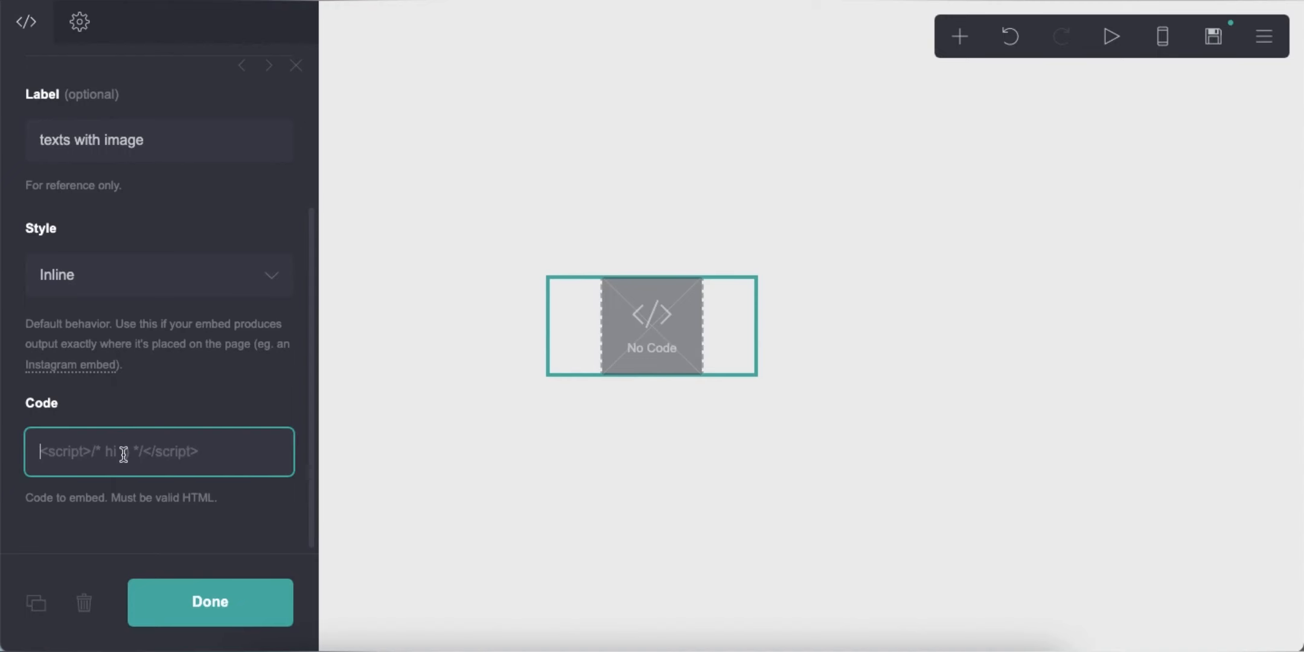
right_click(124, 453)
left_click(183, 494)
Save the site as a template and return to the page
left_click(1214, 36)
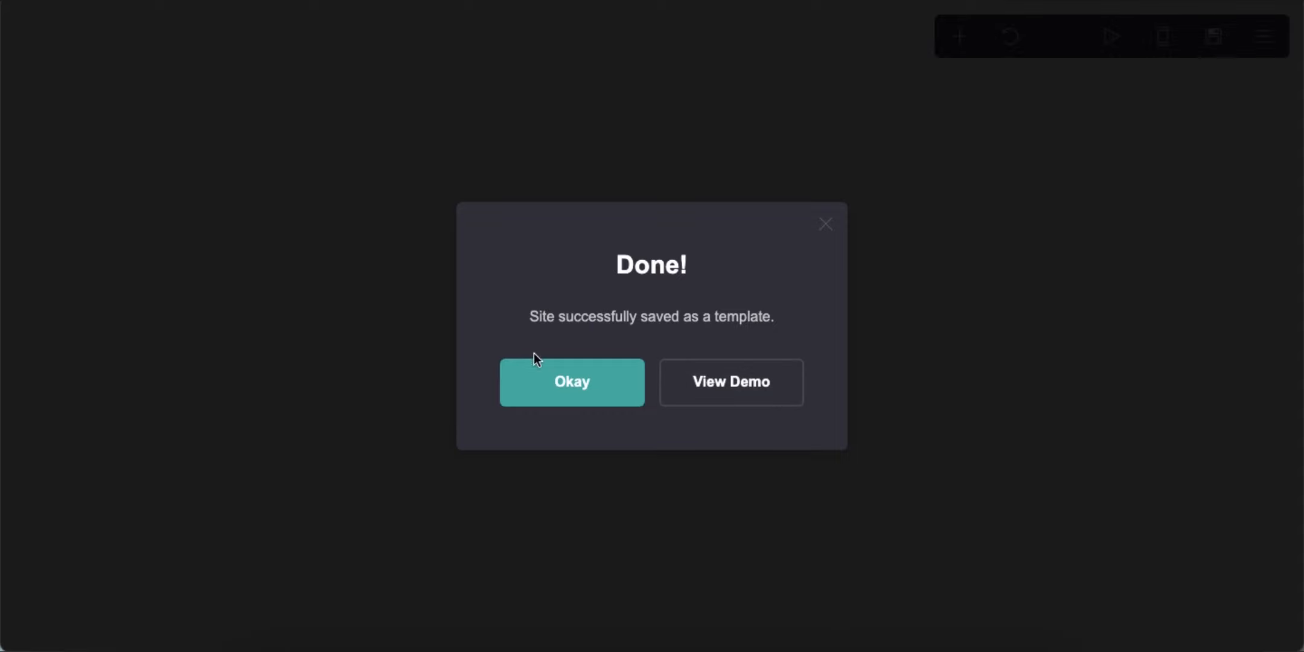
left_click(536, 361)
left_click(663, 353)
left_click(903, 471)
Add a control element and set its type to a footer marker
left_click(960, 38)
left_click(903, 440)
left_click(182, 204)
left_click(176, 240)
Add an embed element below the footer marker and label it fonts
left_click(960, 38)
left_click(870, 382)
double_click(135, 361)
type("fonts")
Copy the font-face style block from Pastebin into the fonts embed's code and save the site
scroll(157, 362, "down", 4)
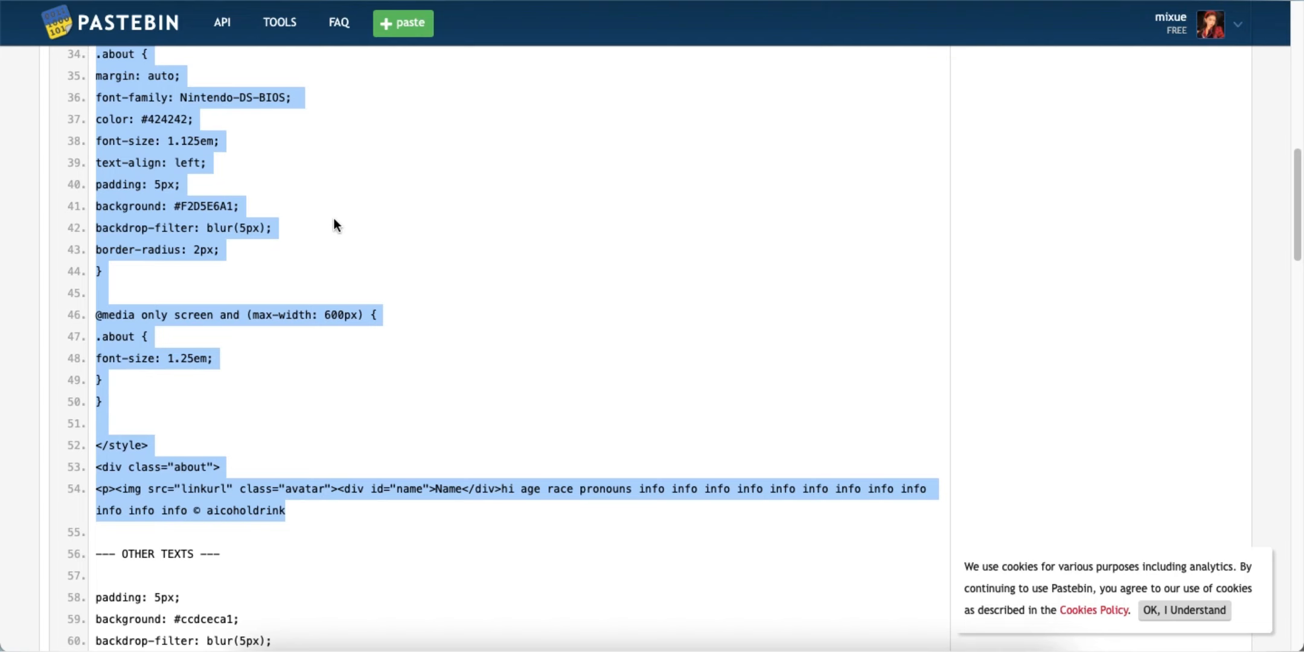
left_click(334, 219)
scroll(333, 205, "up", 15)
left_click_drag(96, 189, 150, 411)
right_click(206, 294)
left_click(230, 338)
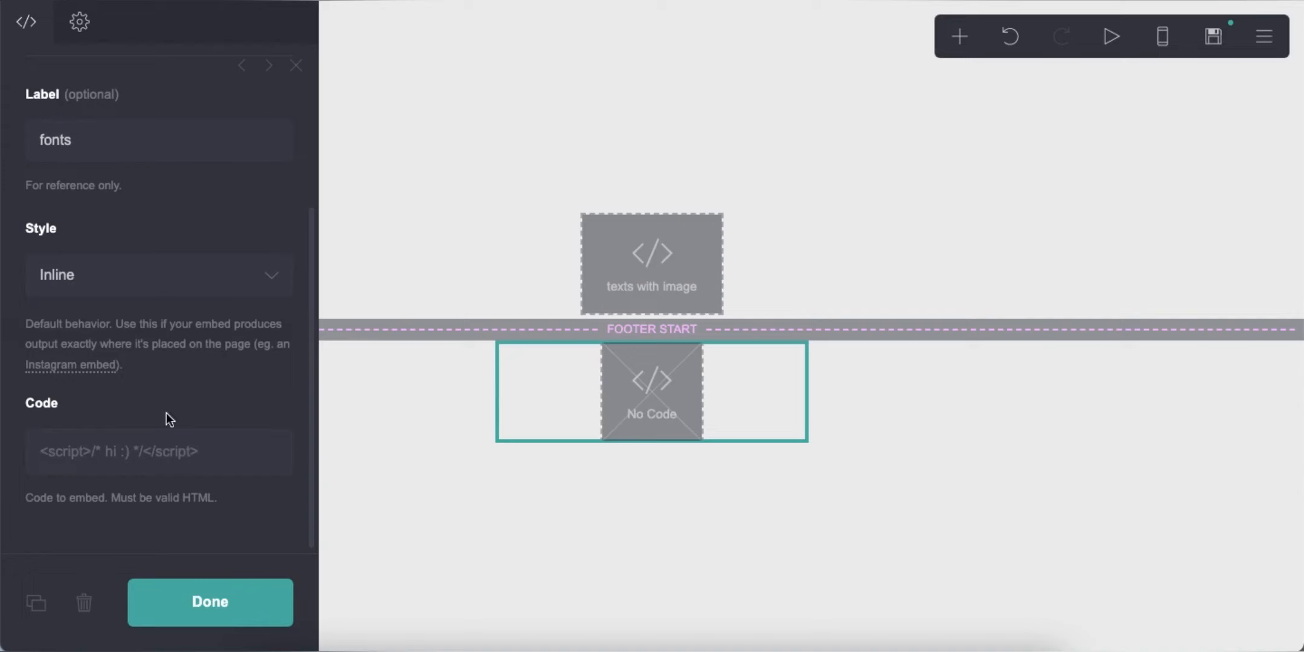
right_click(166, 446)
left_click(180, 477)
left_click(1201, 40)
left_click(203, 599)
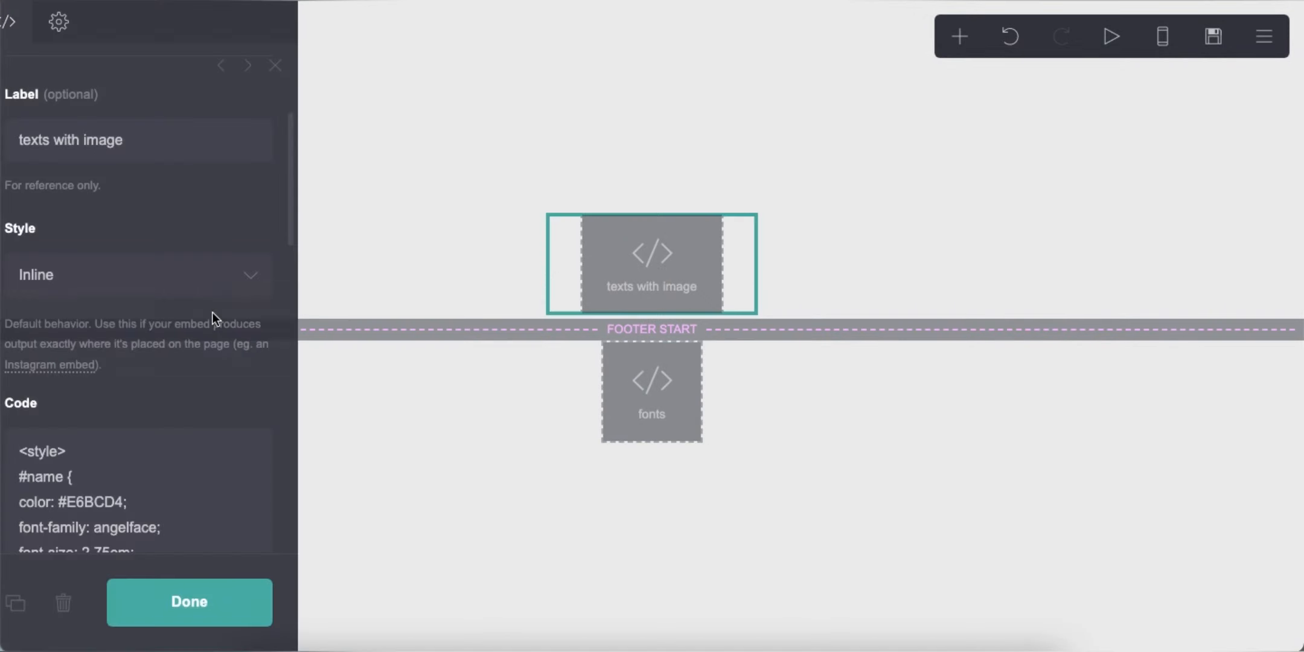
Replace the linkurl placeholder in the texts with image code with the Discord-hosted Untitled.png address and save the site as a template
scroll(213, 312, "down", 10)
double_click(156, 324)
key("ctrl+v")
left_click(1213, 46)
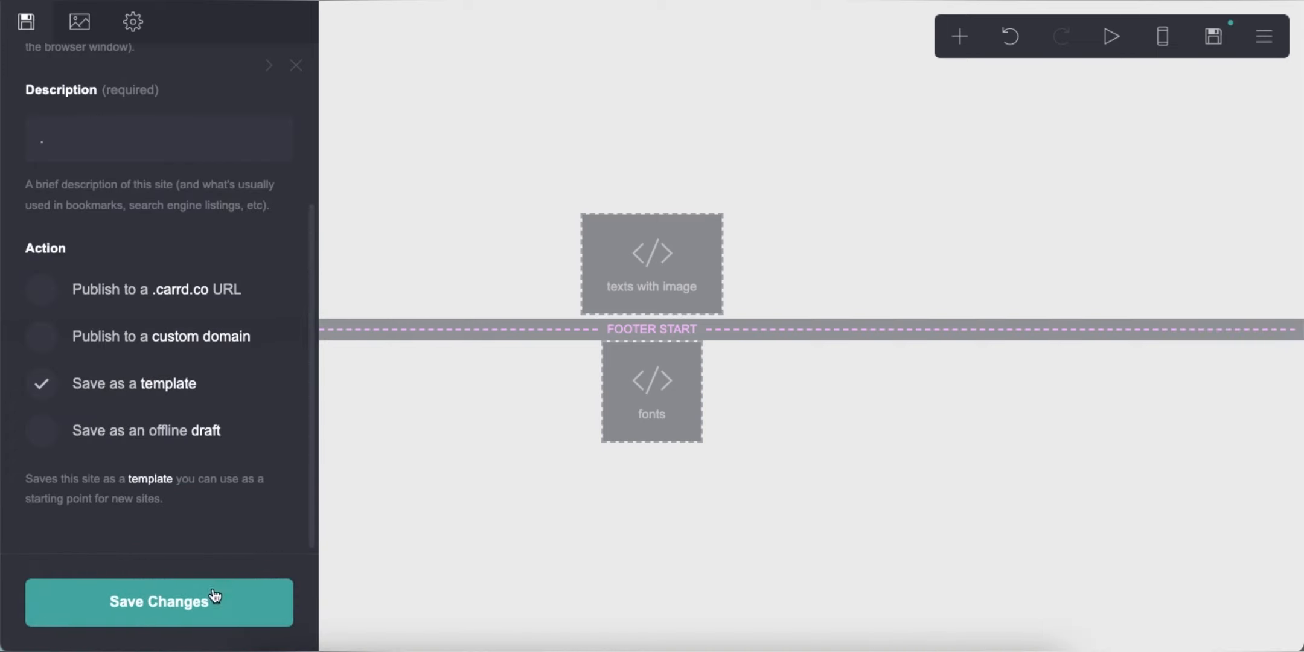
left_click(234, 585)
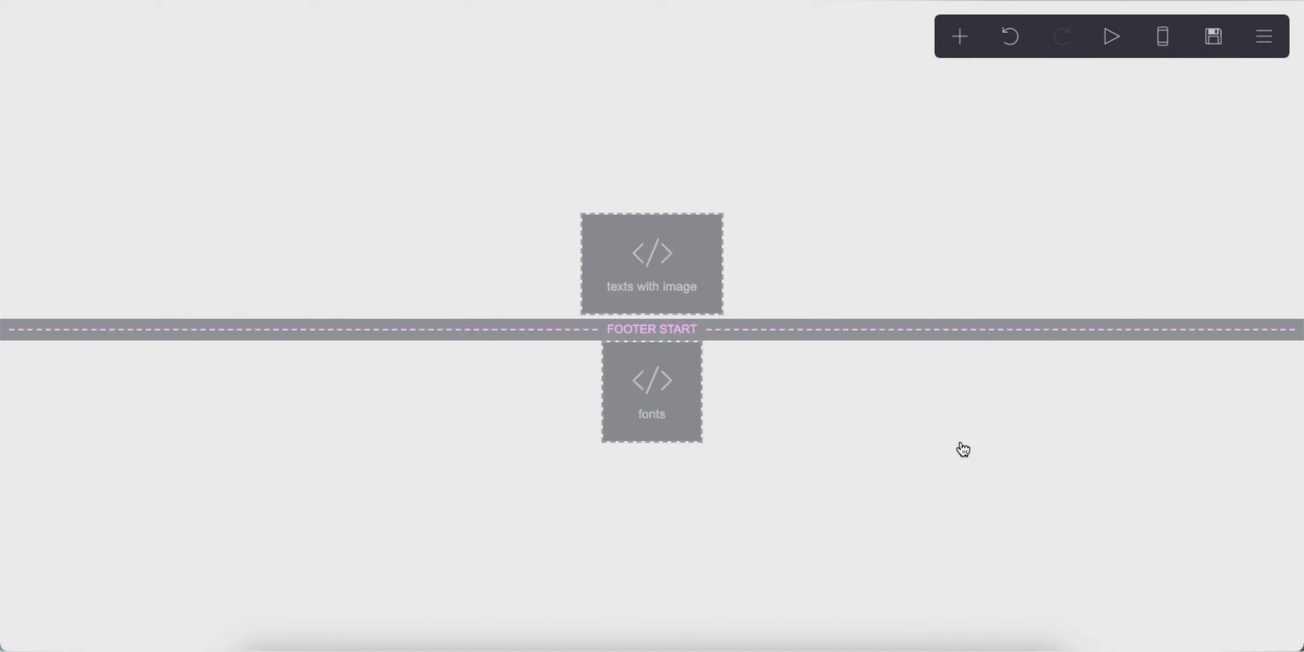
Examine the name and info placeholder text at the end of the texts with image embed's code
left_click(652, 264)
scroll(120, 381, "down", 2)
left_click_drag(116, 376, 200, 426)
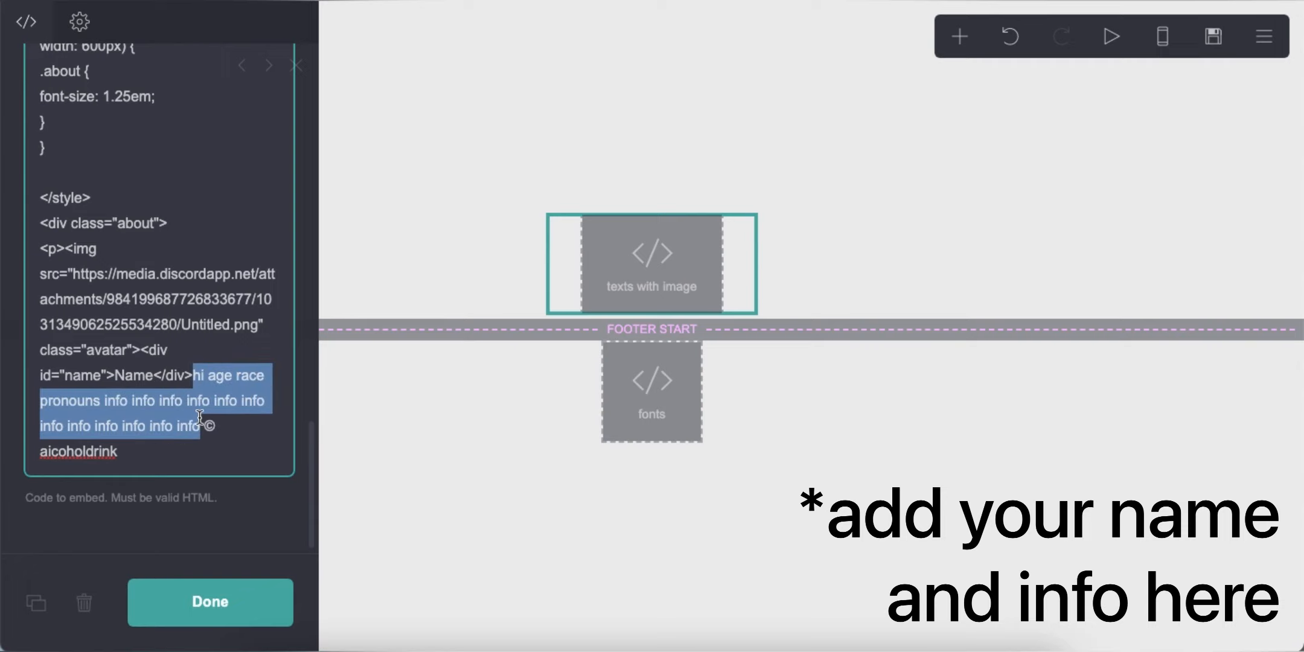
left_click(595, 565)
Add a text element inside the container below the texts with image embed, reading ==001.== followed by repeated "info" words
left_click(960, 39)
left_click_drag(742, 106, 707, 259)
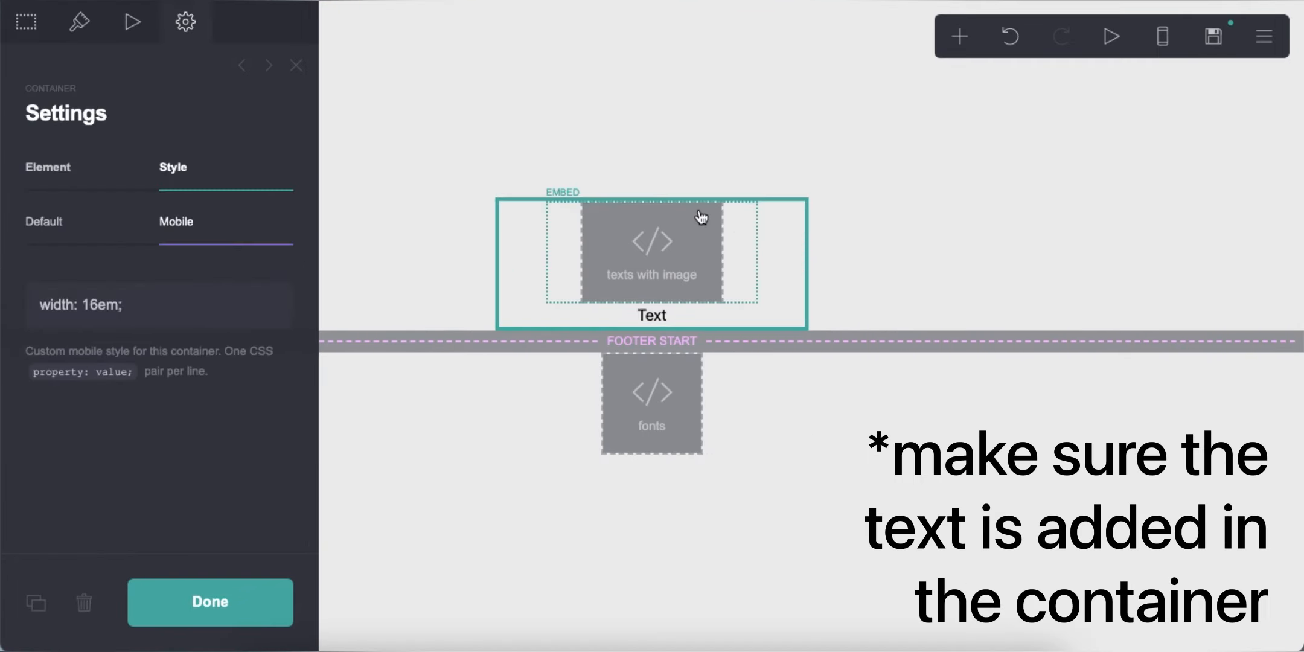
left_click(769, 216)
left_click(663, 314)
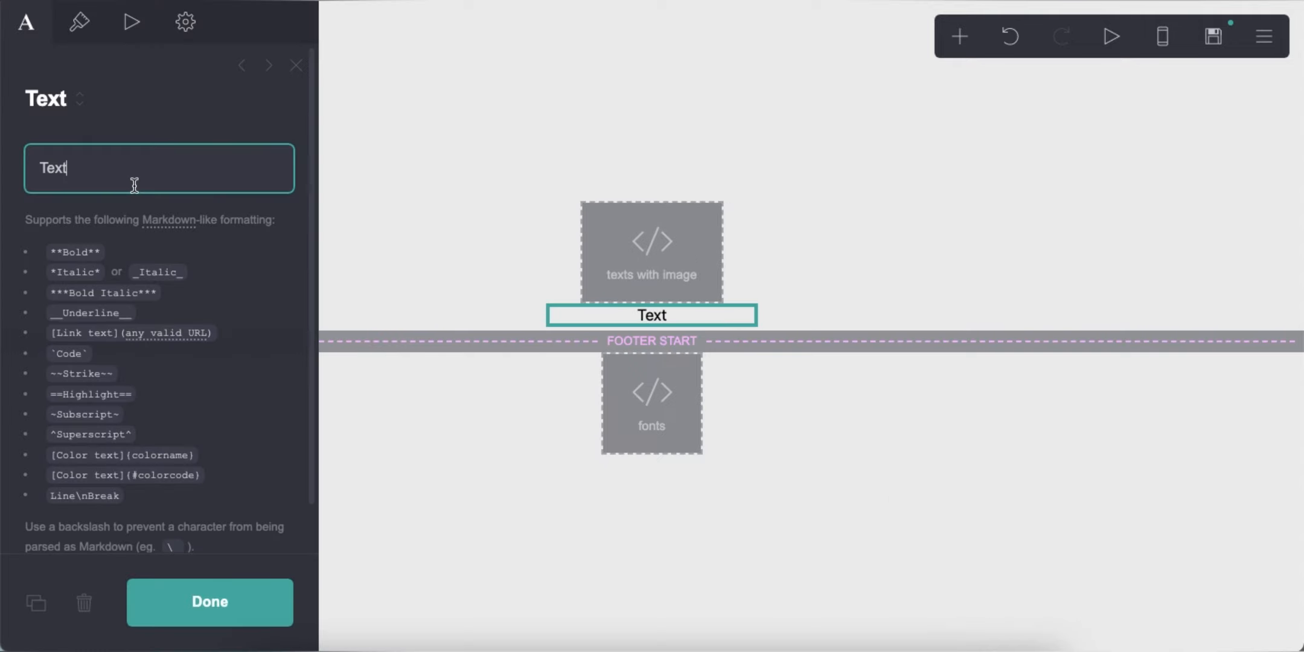
type("==001.==")
type("info info info info info info info info info info info info info info info info ")
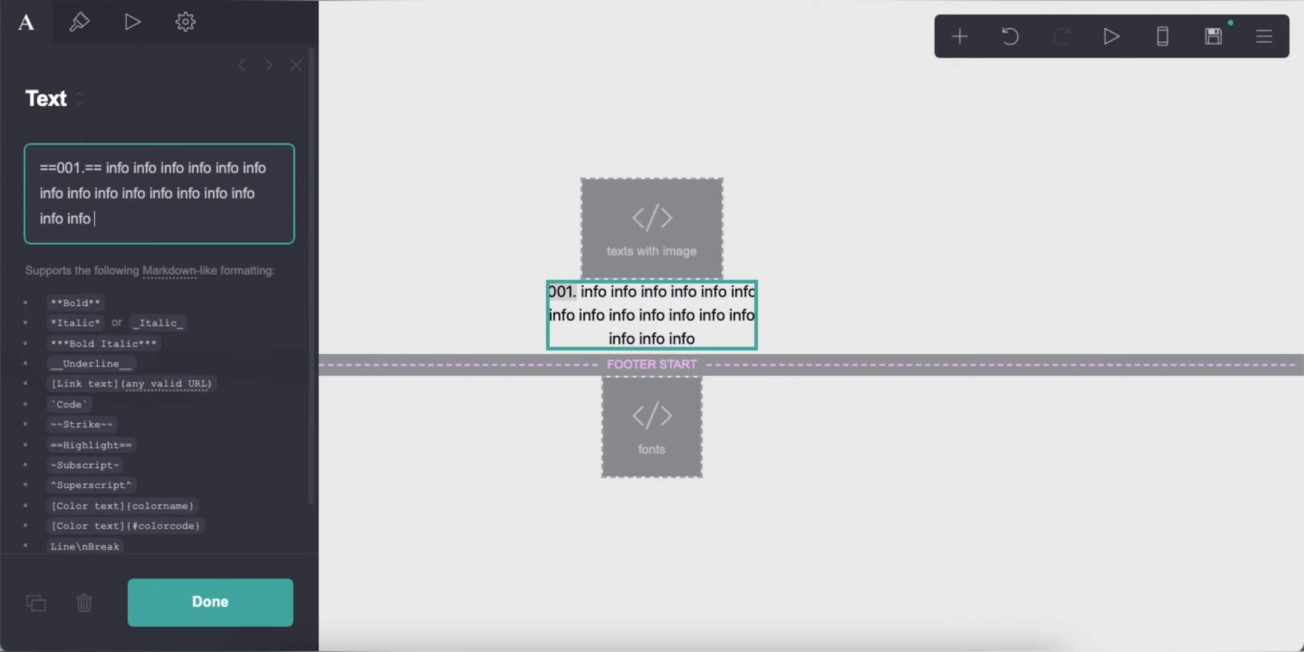
type("info info info info info")
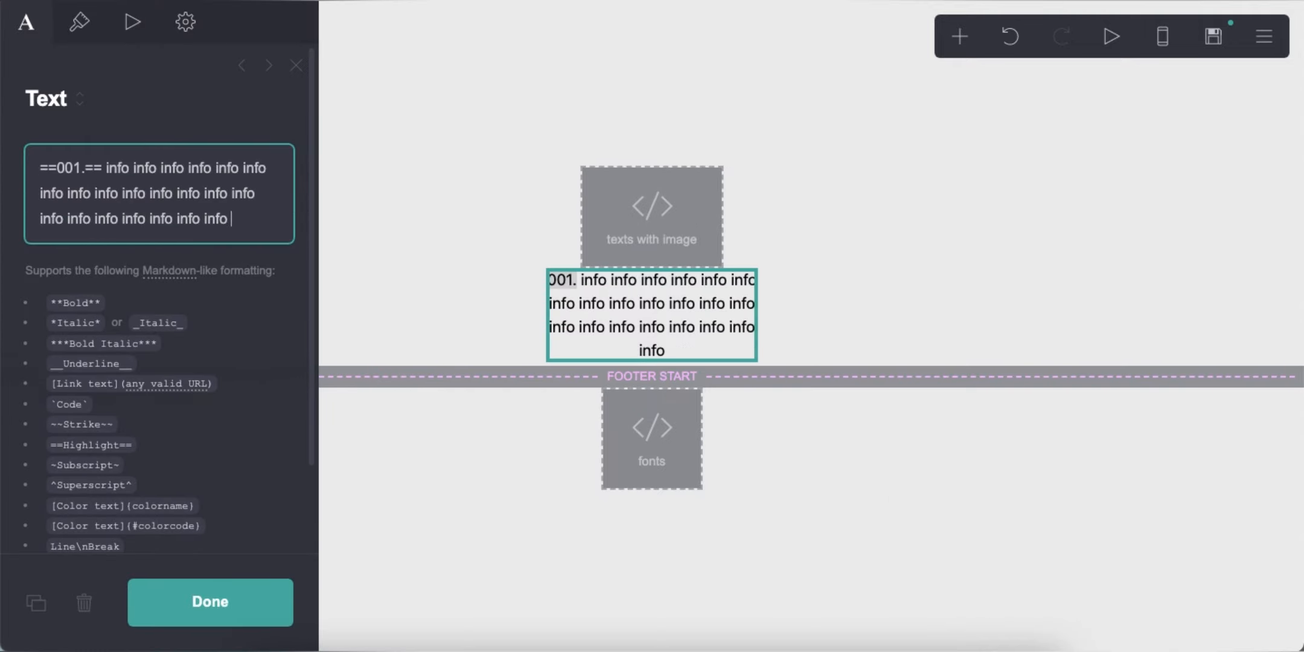
Set the 001. text's highlight colors to #A5B9D6 and #FF000000
left_click(79, 21)
left_click(117, 312)
type("#A5B9D6")
key("Return")
left_click(235, 309)
scroll(235, 314, "down", 5)
left_click_drag(213, 220, 69, 222)
scroll(141, 263, "up", 5)
key("Return")
Set the 001. text's size to 1.125 and its line spacing to 1
scroll(169, 311, "down", 1)
left_click(272, 431)
type("1.1")
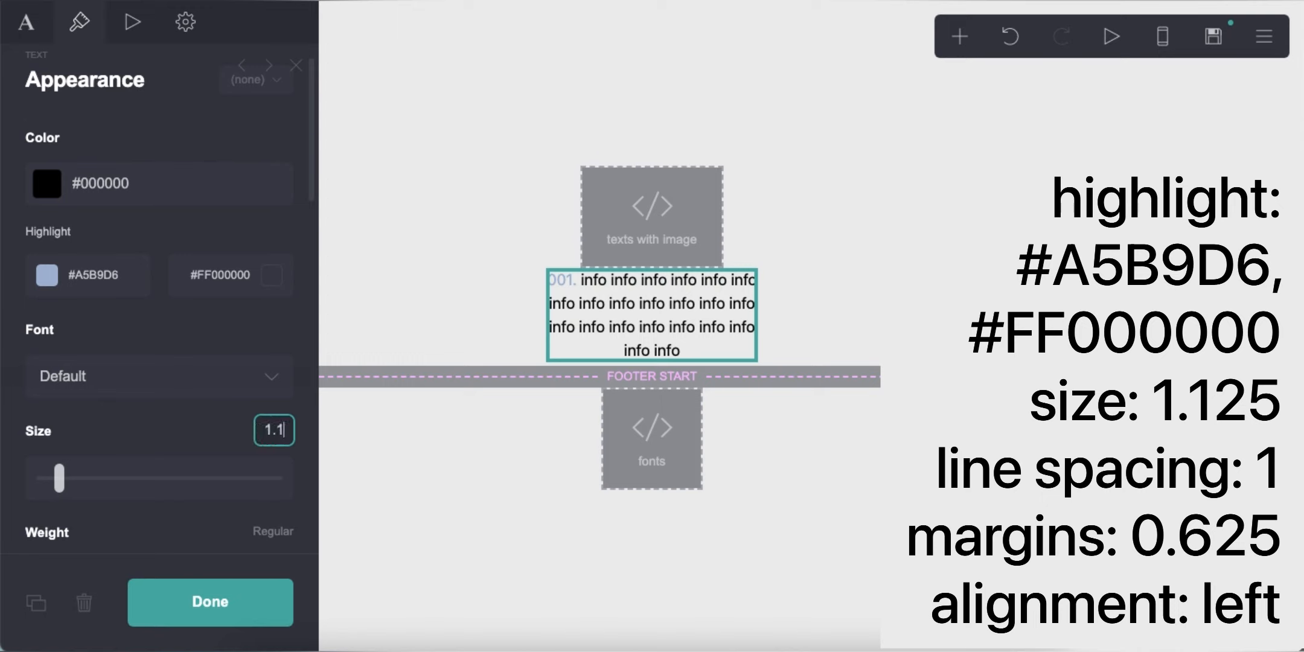
type("25")
key("Return")
scroll(201, 448, "down", 3)
left_click(271, 460)
type("1")
key("Return")
Set the 001. text's margins to 0.625 and its alignment to Left
scroll(241, 463, "down", 5)
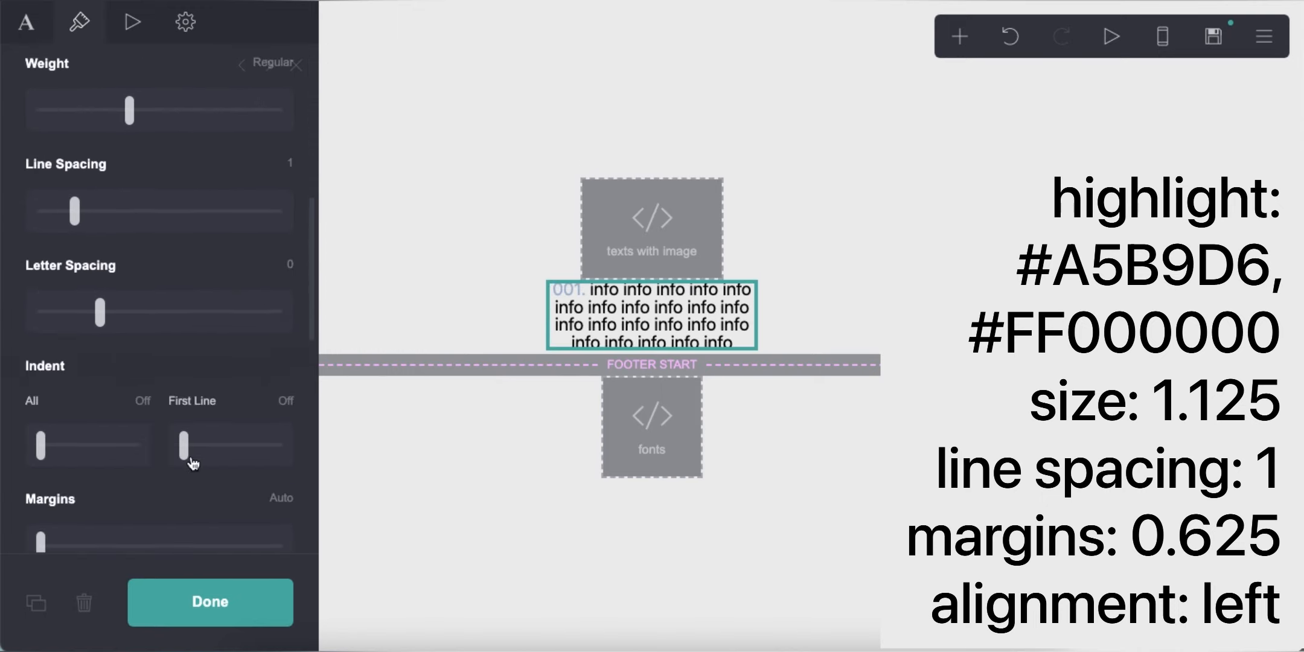
scroll(192, 457, "down", 5)
scroll(267, 422, "up", 6)
scroll(253, 409, "down", 3)
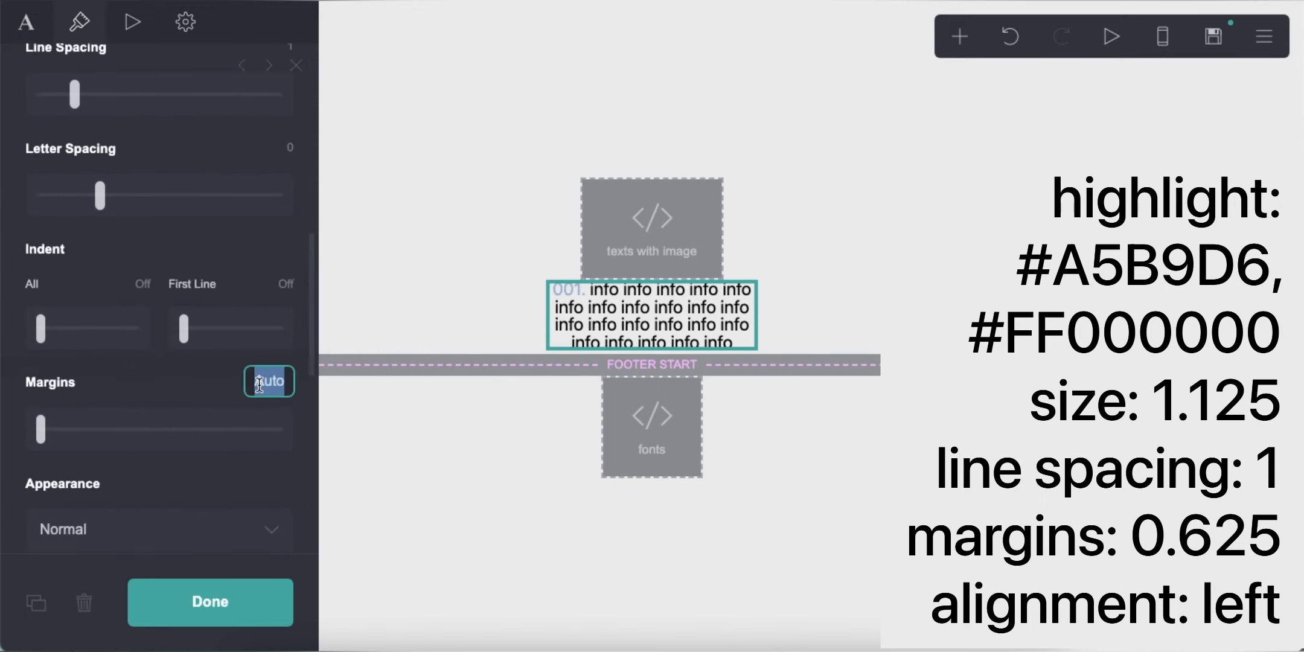
type("0.625")
key("Return")
scroll(181, 447, "down", 5)
left_click(157, 260)
left_click(121, 283)
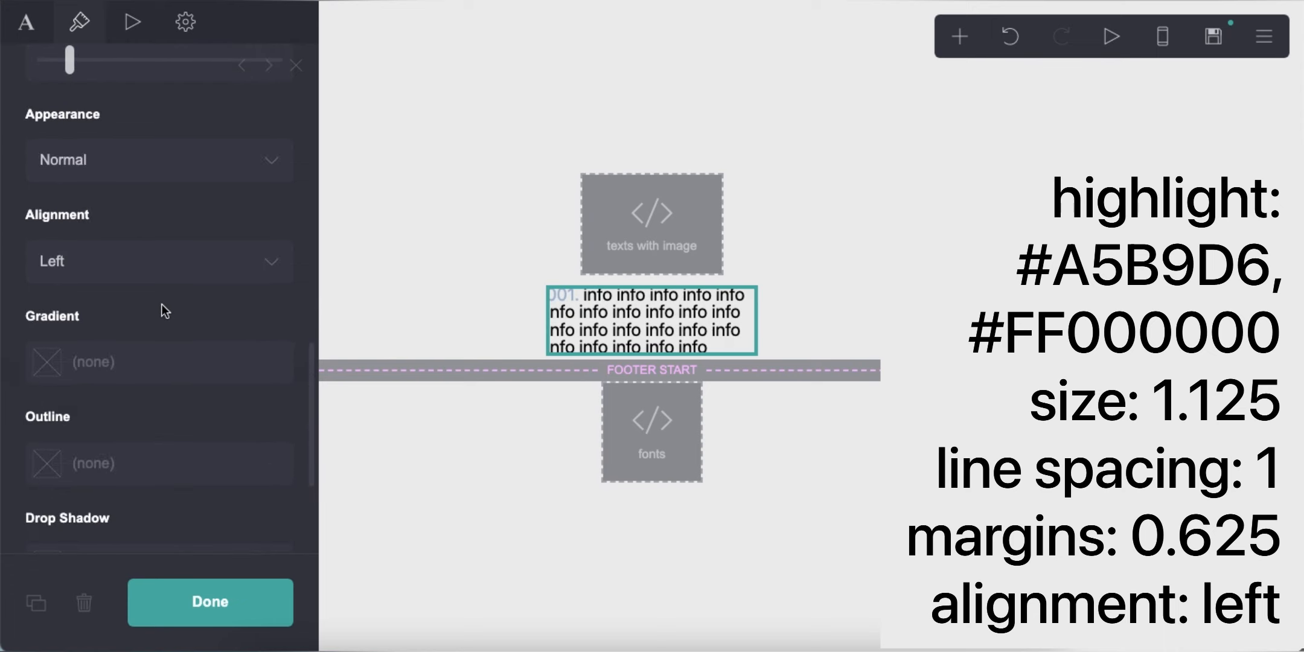
scroll(165, 311, "down", 3)
Set the 001. text's mobile size to 1.25 and mobile margins to 0.75
left_click(1162, 36)
left_click(265, 442)
scroll(275, 429, "down", 4)
left_click(282, 266)
type("1.25")
key("Return")
scroll(259, 450, "down", 4)
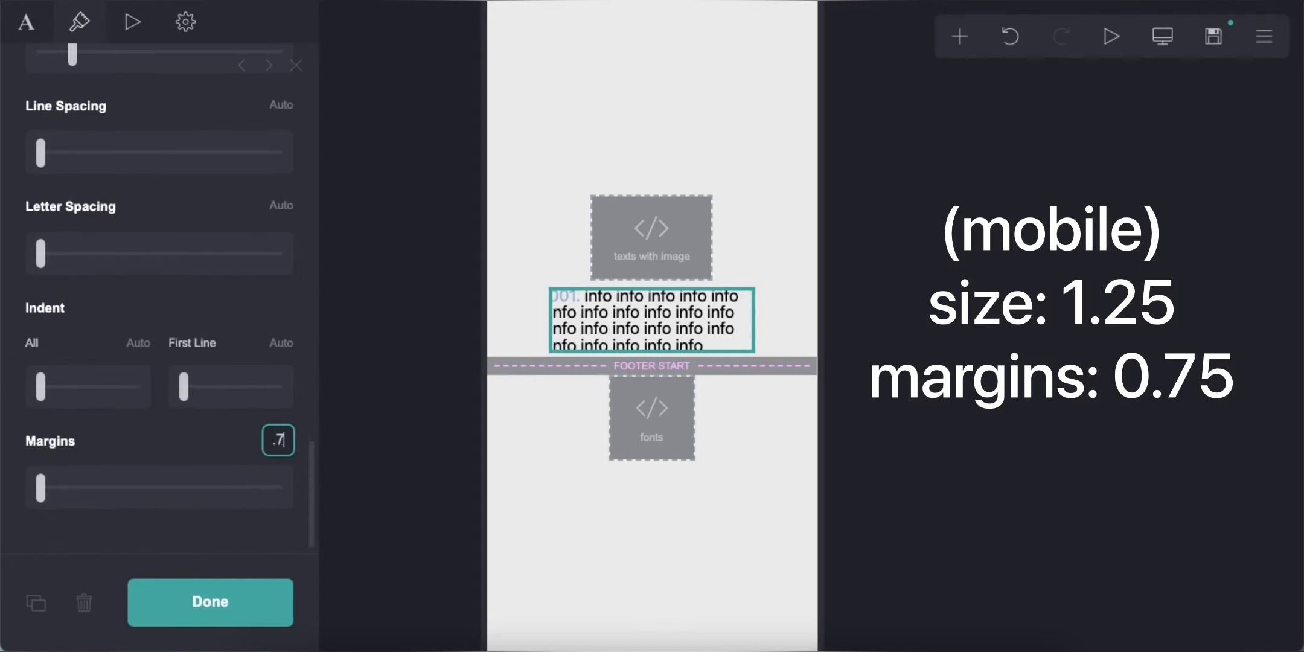
type("0.75")
key("Return")
left_click(1162, 36)
Give the 001. text the custom styles padding: 5px; background: #CCDCECA1; backdrop-filter: blur(5px); border-radius: 2px;
left_click(727, 314)
left_click(185, 21)
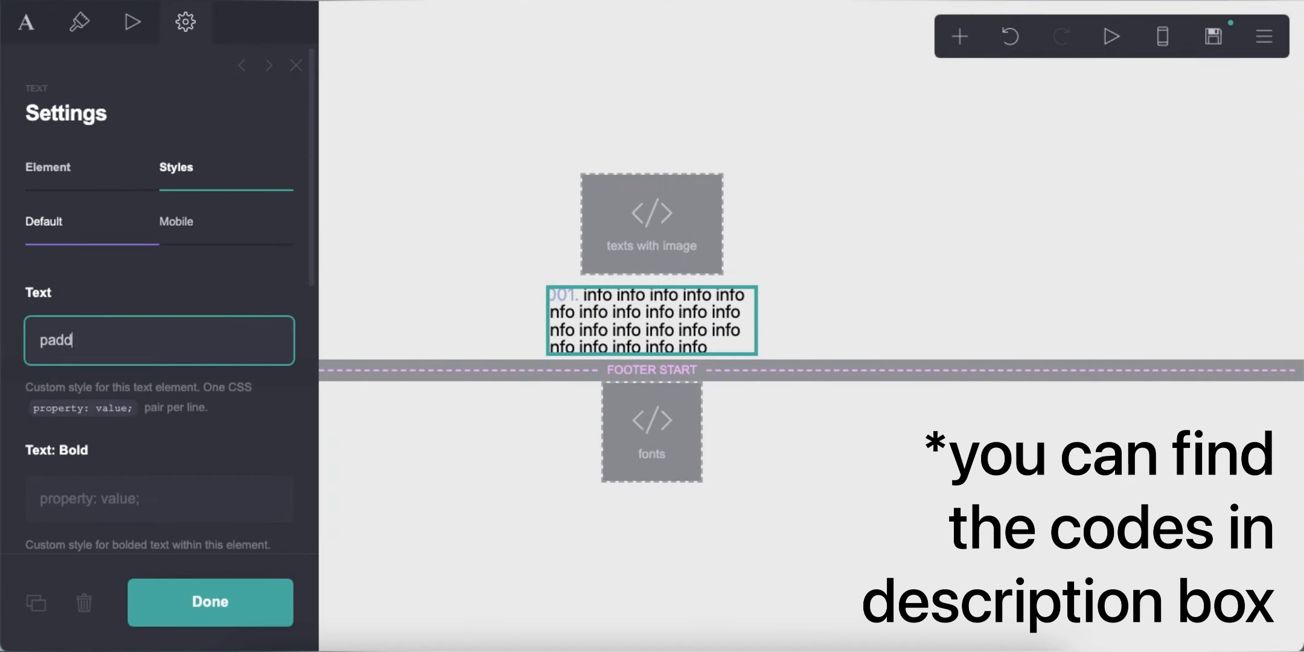
type("5px;")
key("Return")
type("background: #CCDC")
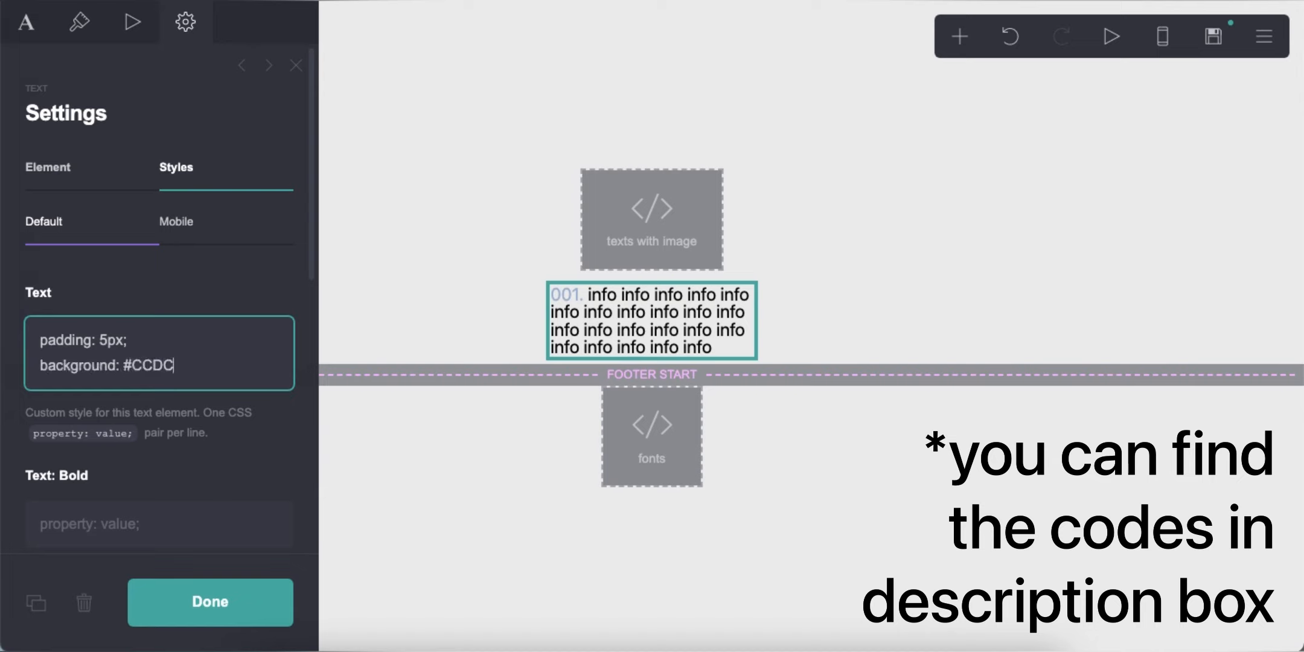
type(";")
key("Return")
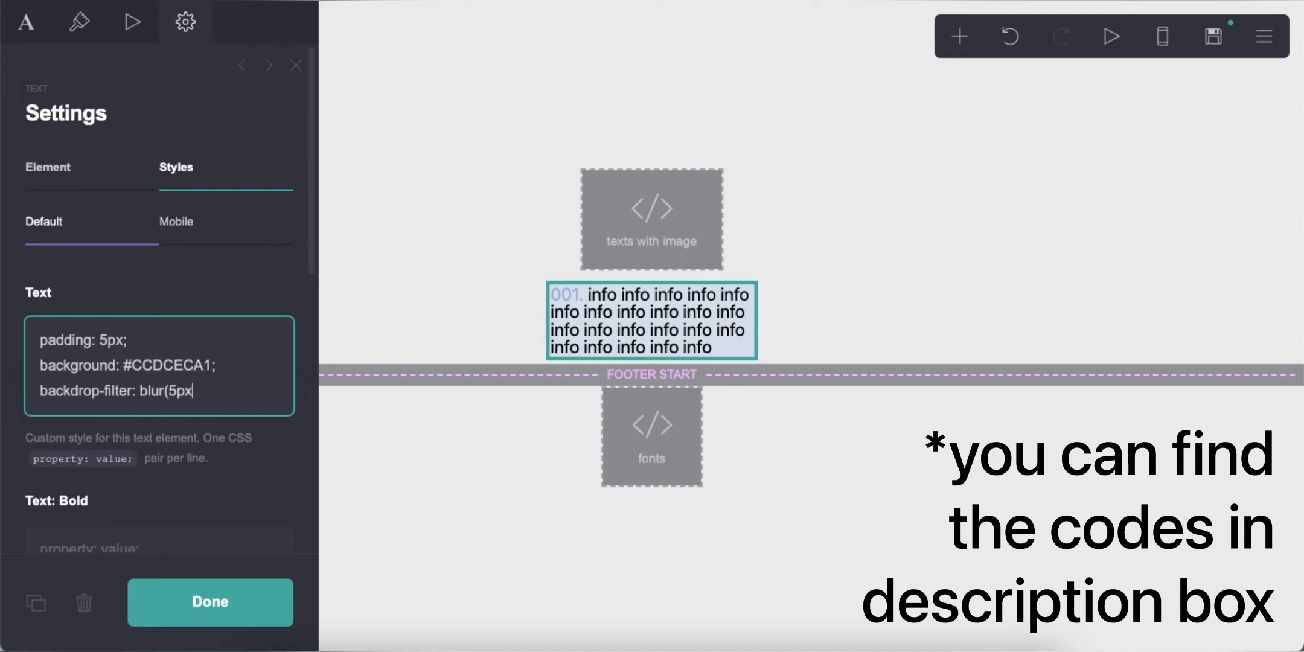
key("Return")
type("border-radius: 2px;")
Copy font-family: Nintendo-DS-BIOS; from the fonts embed's code and append it to the 001. text's custom styles
left_click(737, 361)
left_click(669, 437)
scroll(106, 351, "down", 3)
scroll(106, 350, "down", 1)
left_click_drag(43, 367, 244, 367)
right_click(200, 367)
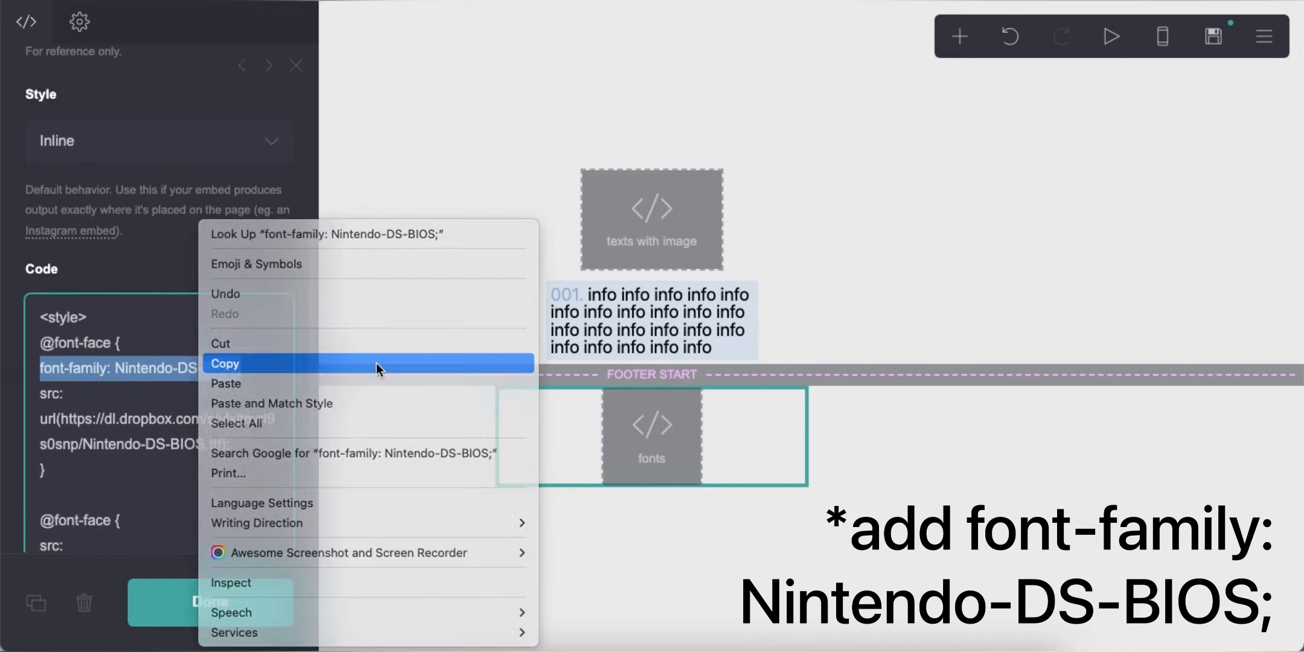
left_click(377, 364)
left_click(573, 335)
left_click(192, 442)
key("Return")
right_click(202, 453)
left_click(223, 477)
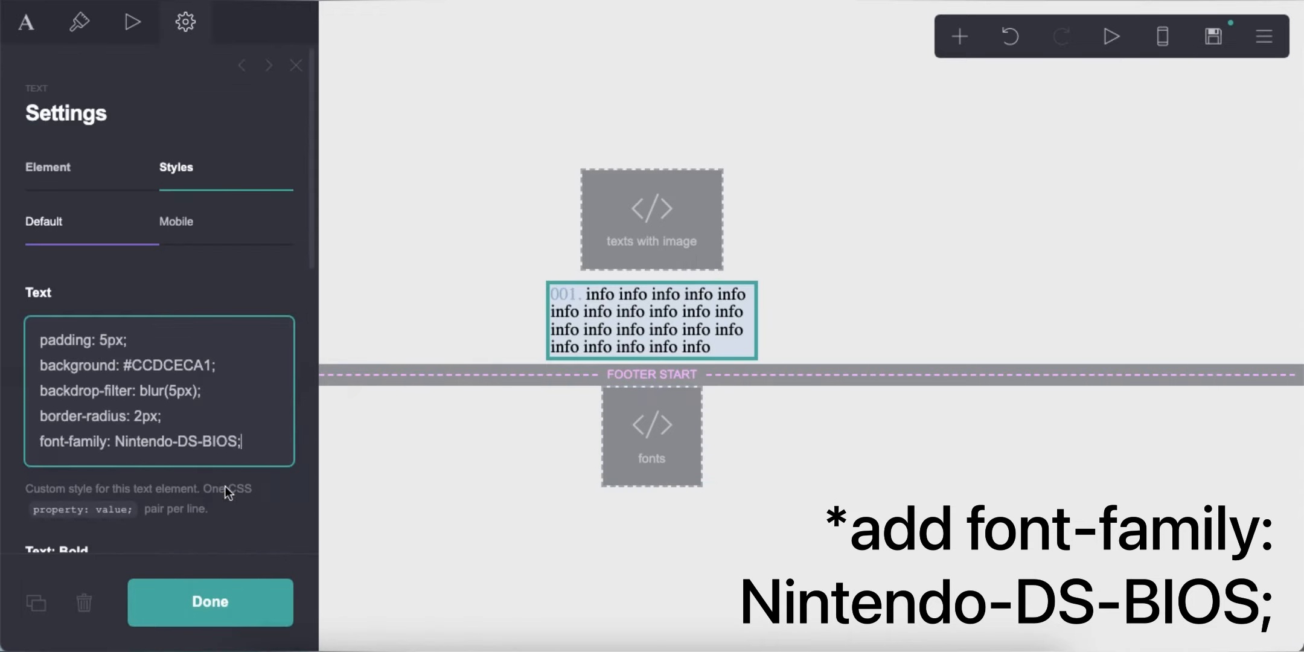
Save the site with the styled 001. text as a template
left_click(918, 509)
left_click(1213, 37)
left_click(158, 609)
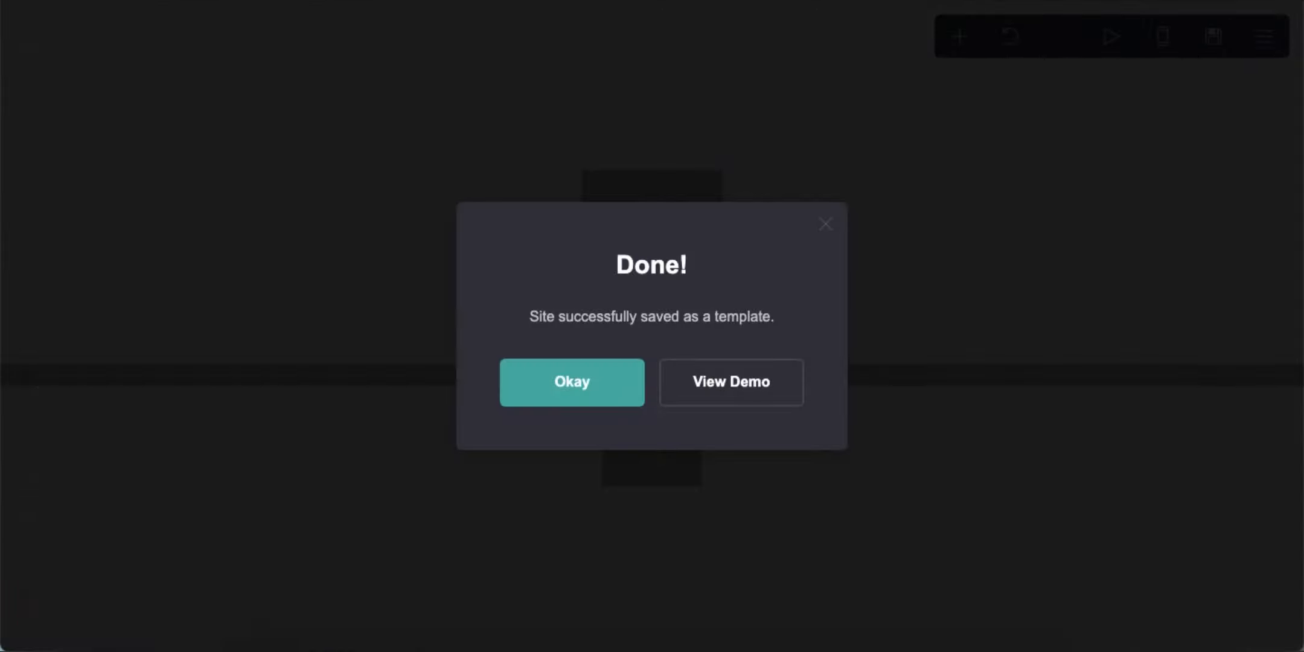
left_click(731, 381)
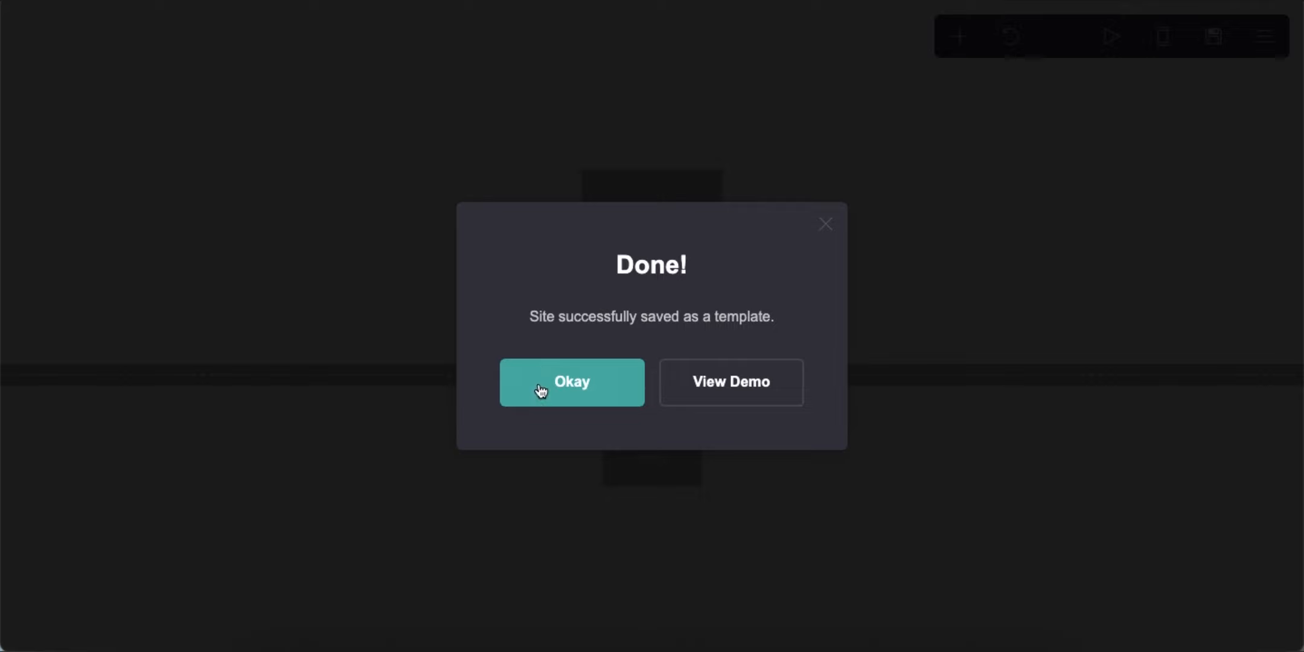
left_click(541, 392)
Add a second text element below the 001. text, reading ==002.== followed by repeated "info" words
left_click(960, 36)
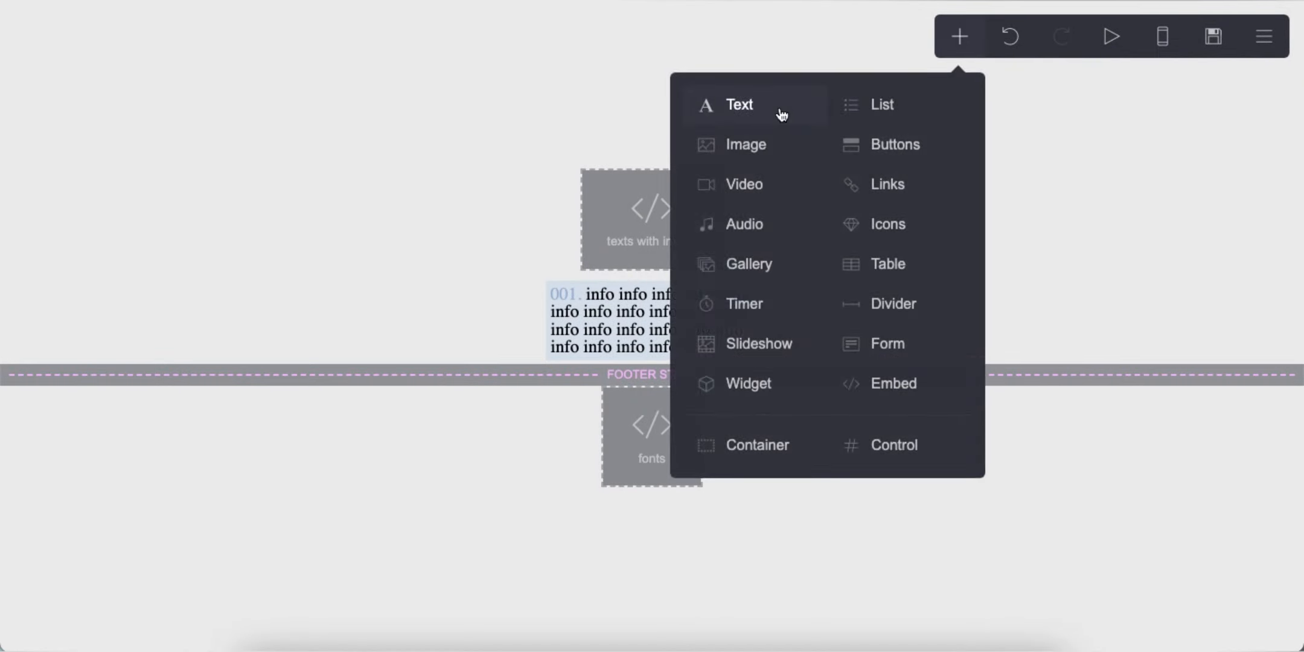
left_click(780, 111)
left_click_drag(635, 492, 645, 338)
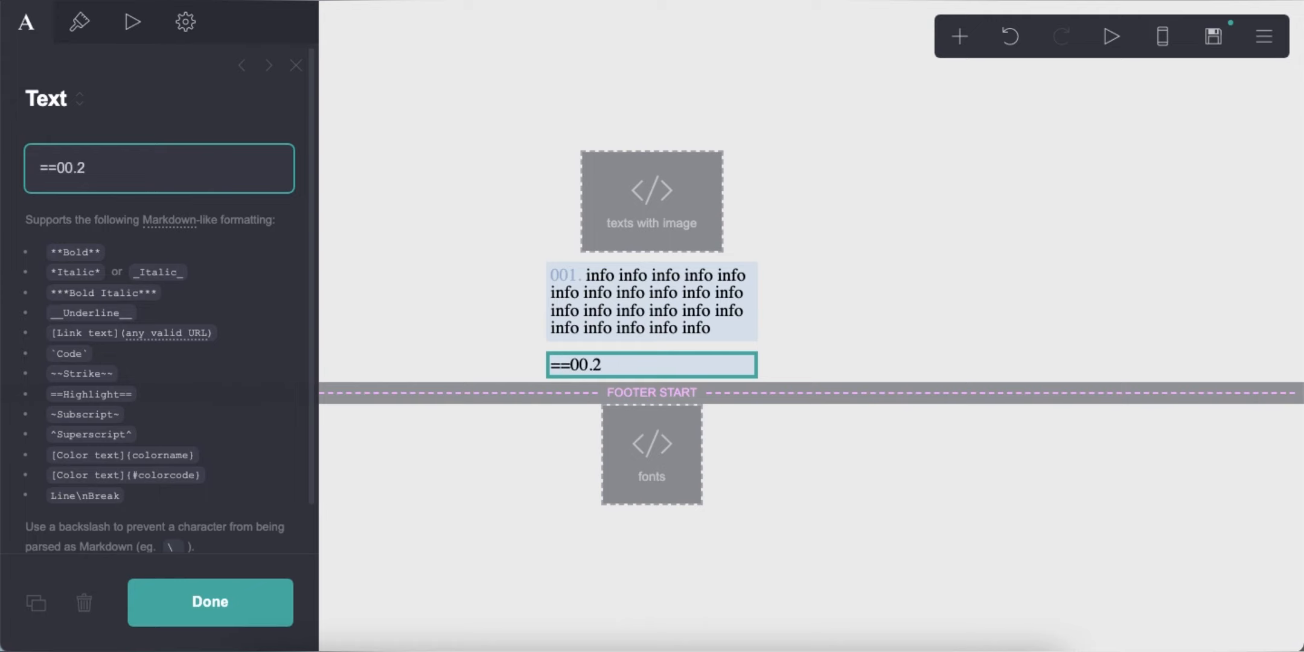
type("==002.== info info info info info info info info info info info info info info info info info info info info info info info info info info info info info info info info")
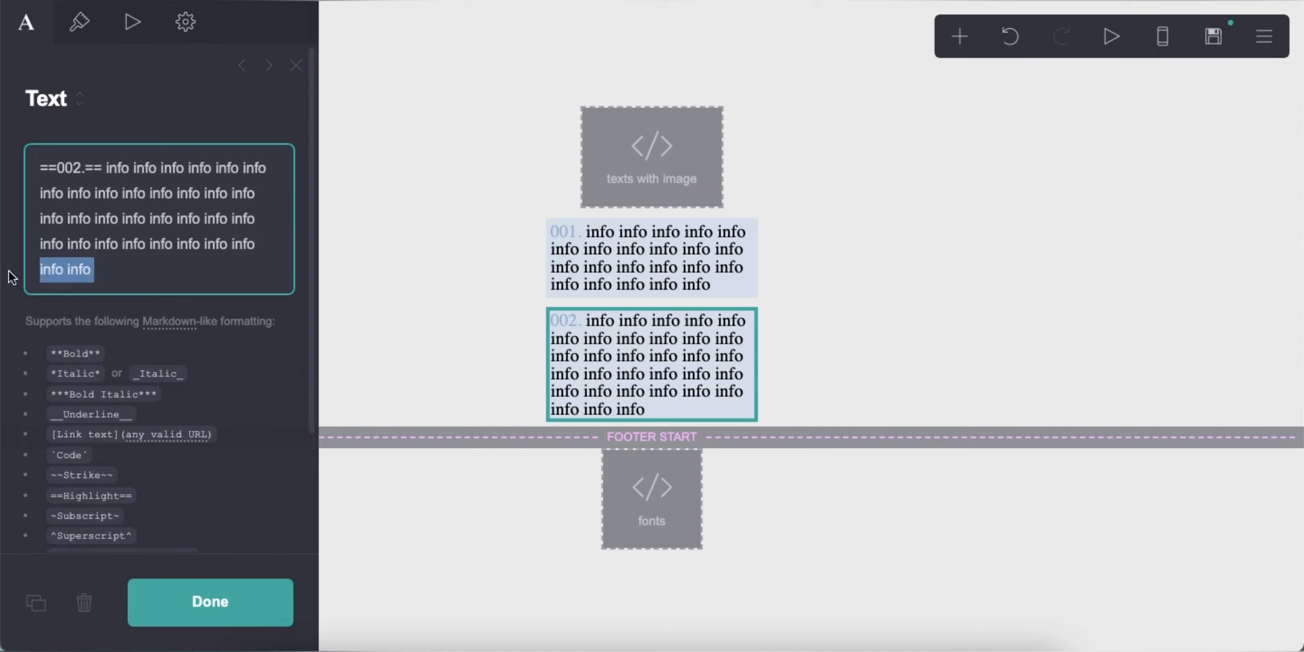
key("BackSpace")
Set the 002. text's highlight color to #D1ABC1
left_click(79, 23)
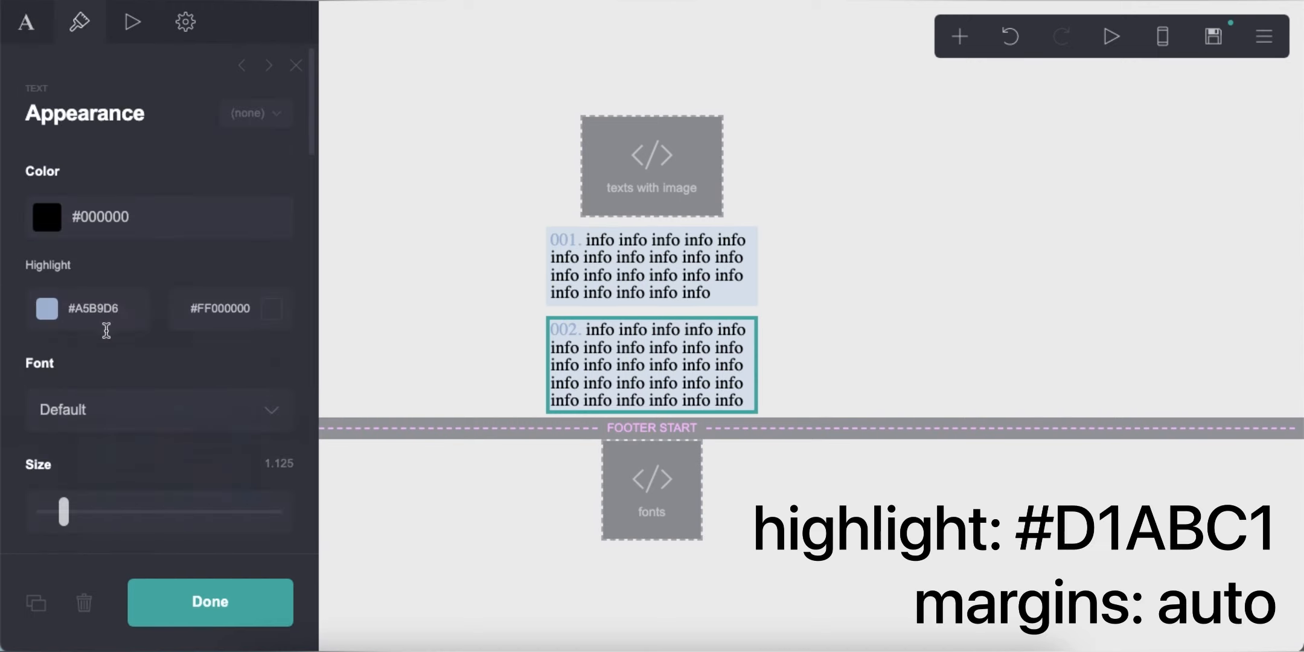
double_click(99, 308)
type("D1ABC1")
key("Return")
Set the 002. text's margins to Auto for both the default and mobile appearance
left_click(185, 27)
left_click(79, 25)
scroll(131, 369, "down", 7)
scroll(119, 382, "down", 5)
left_click_drag(64, 317, 39, 317)
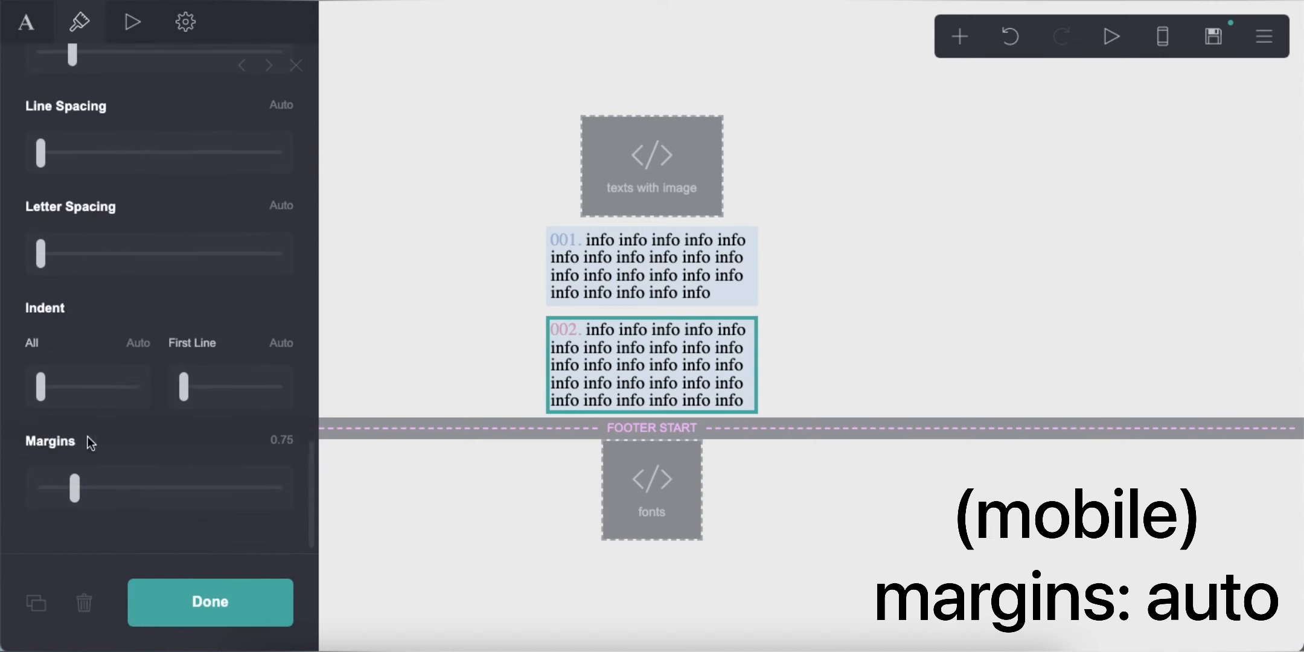
left_click_drag(74, 487, 24, 477)
Change the background in the 002. text's custom styles to #F2D5E6A1 and save the site as a template
left_click(185, 32)
double_click(163, 363)
type("F2E")
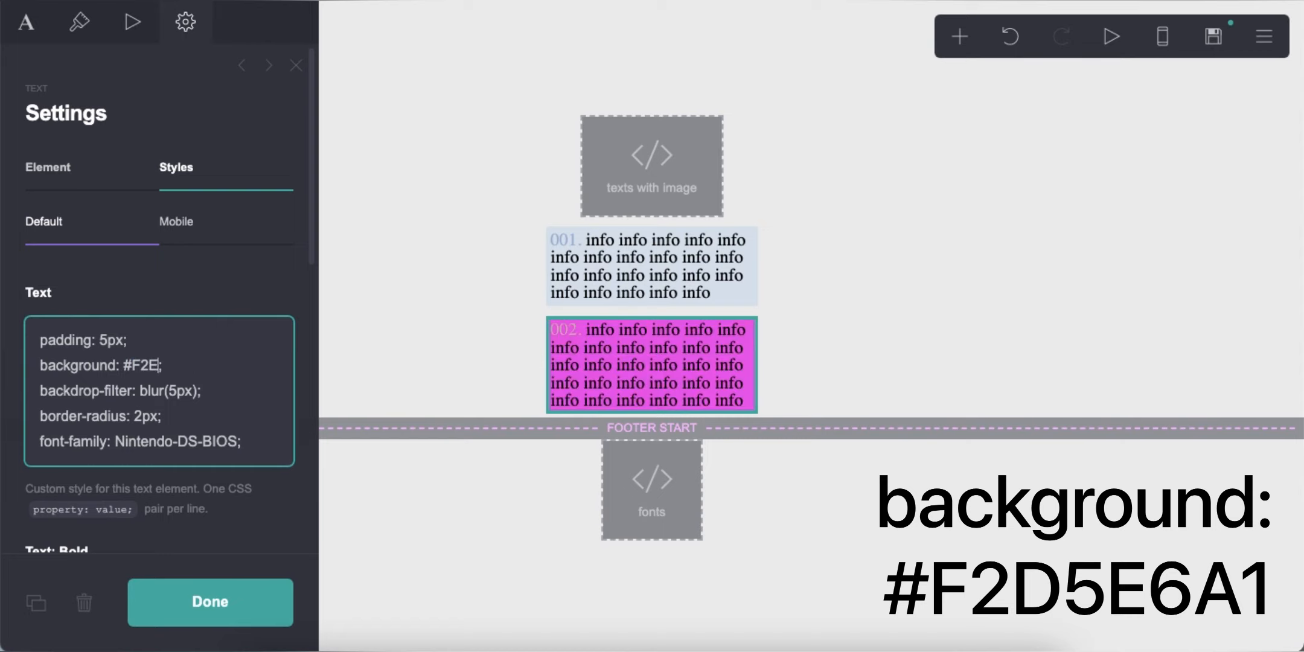
type("5E6A1")
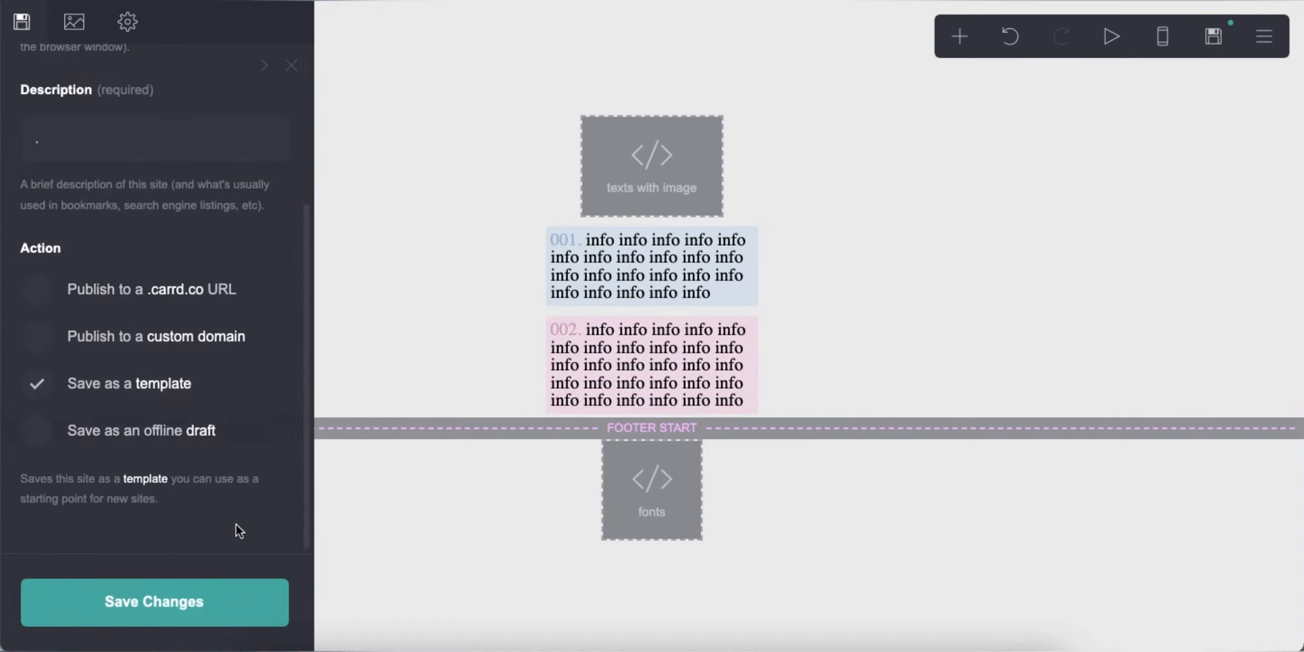
left_click(238, 601)
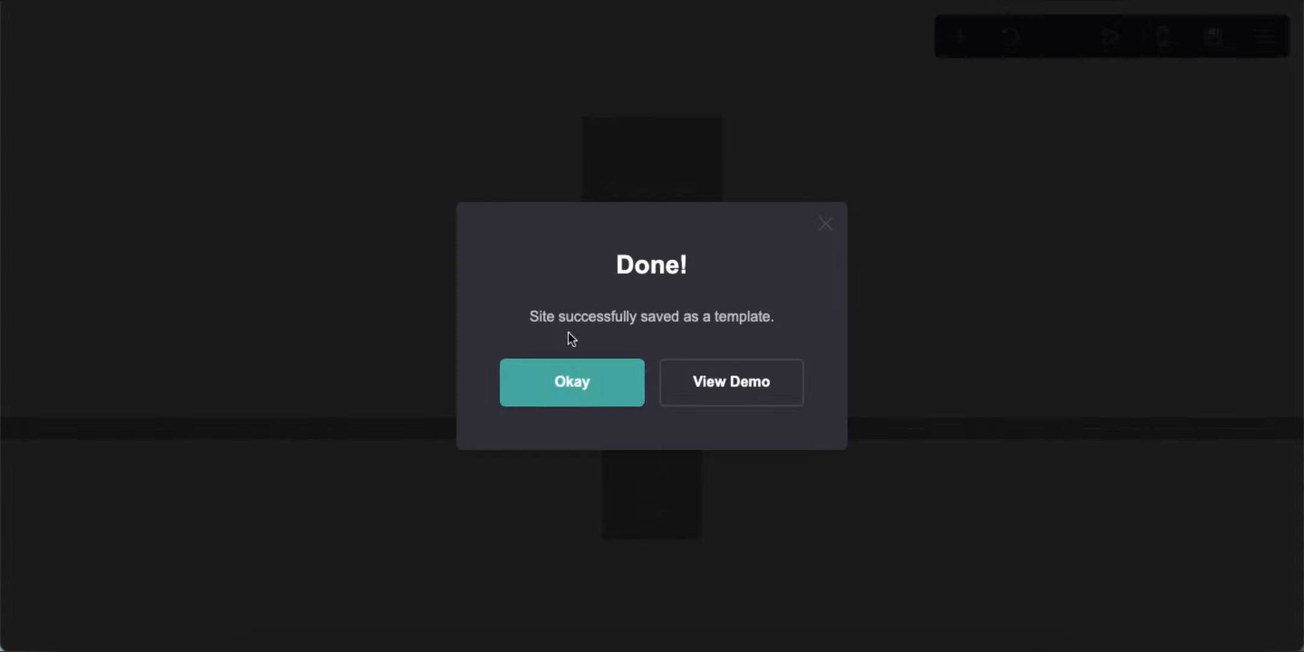
left_click(571, 382)
Add an embed element below the 002. text and label it music player
left_click(959, 36)
left_click(887, 389)
left_click_drag(652, 521, 652, 398)
left_click(233, 378)
type("MUS")
key("BackSpace")
key("BackSpace")
key("BackSpace")
type("music")
left_click(911, 280)
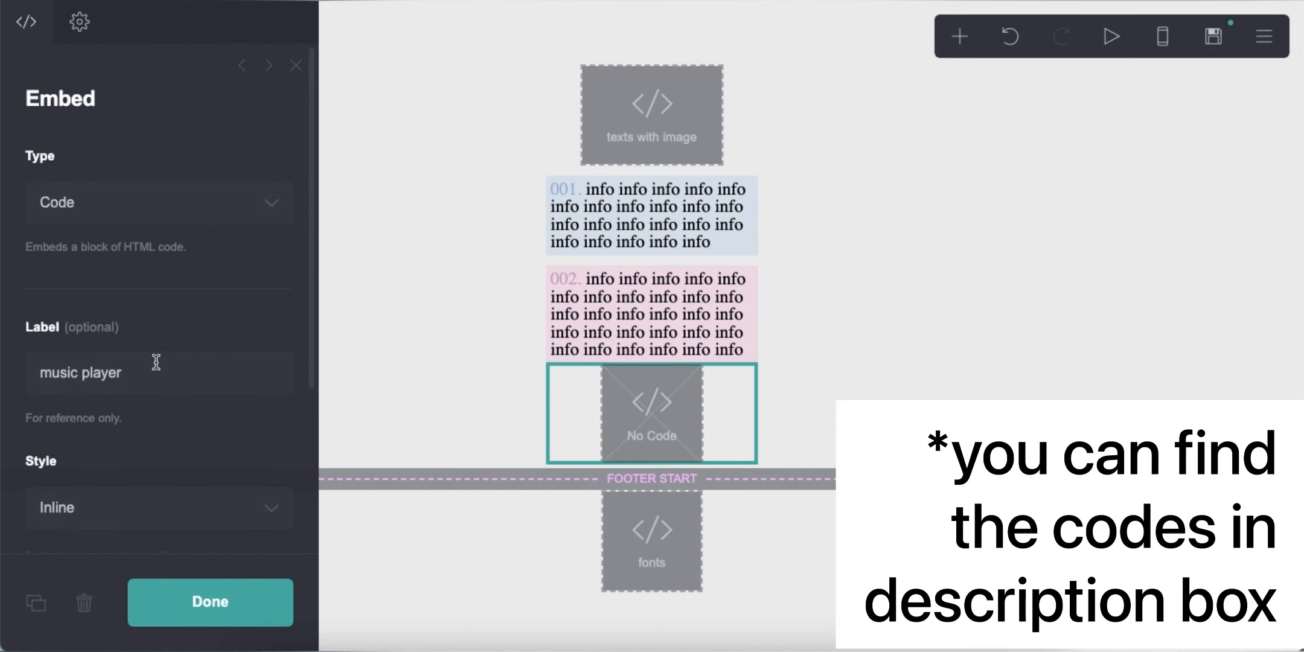
scroll(156, 362, "down", 4)
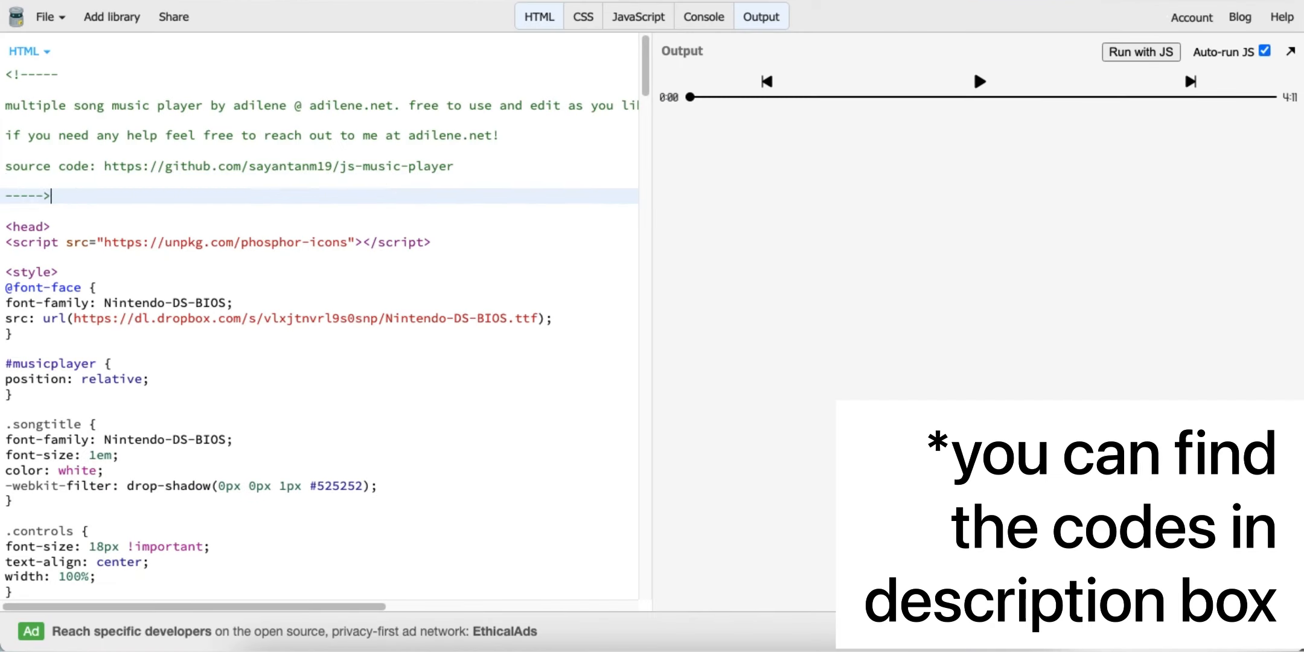
Copy the complete multiple-song music player code from the JSFiddle HTML editor
right_click(466, 182)
left_click(505, 356)
right_click(369, 231)
left_click(402, 315)
left_click(320, 201)
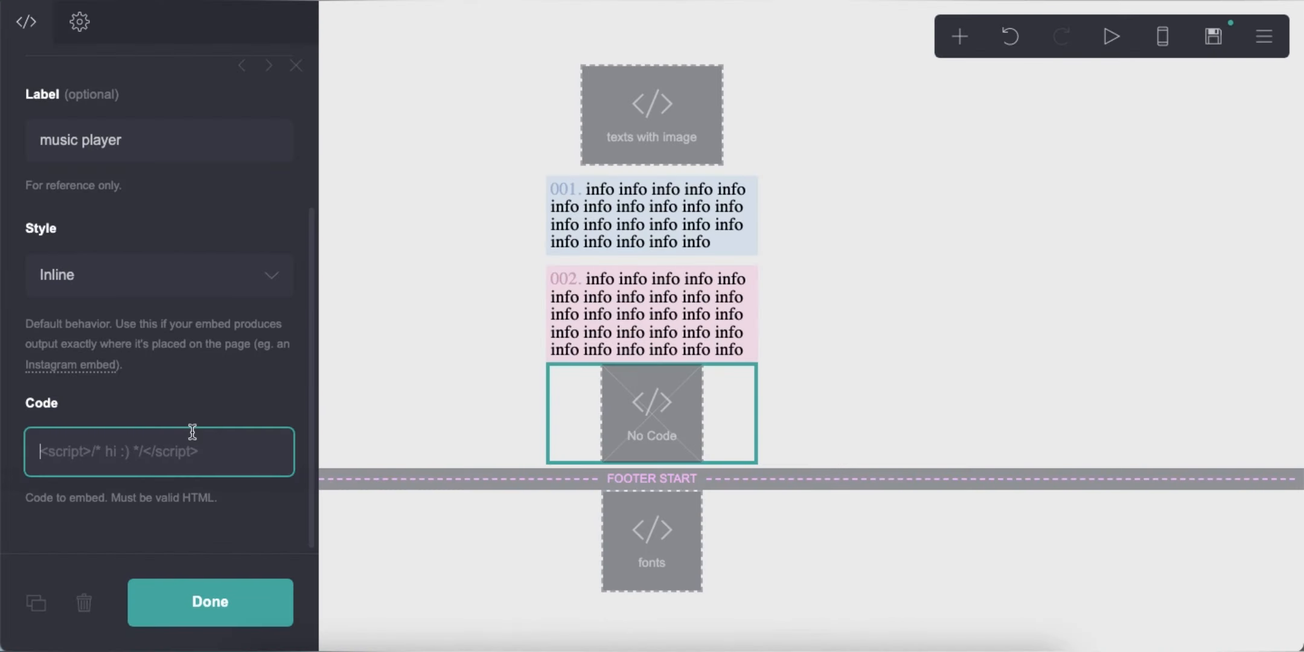
Paste the copied code into the music player embed and save the site as a template
right_click(192, 431)
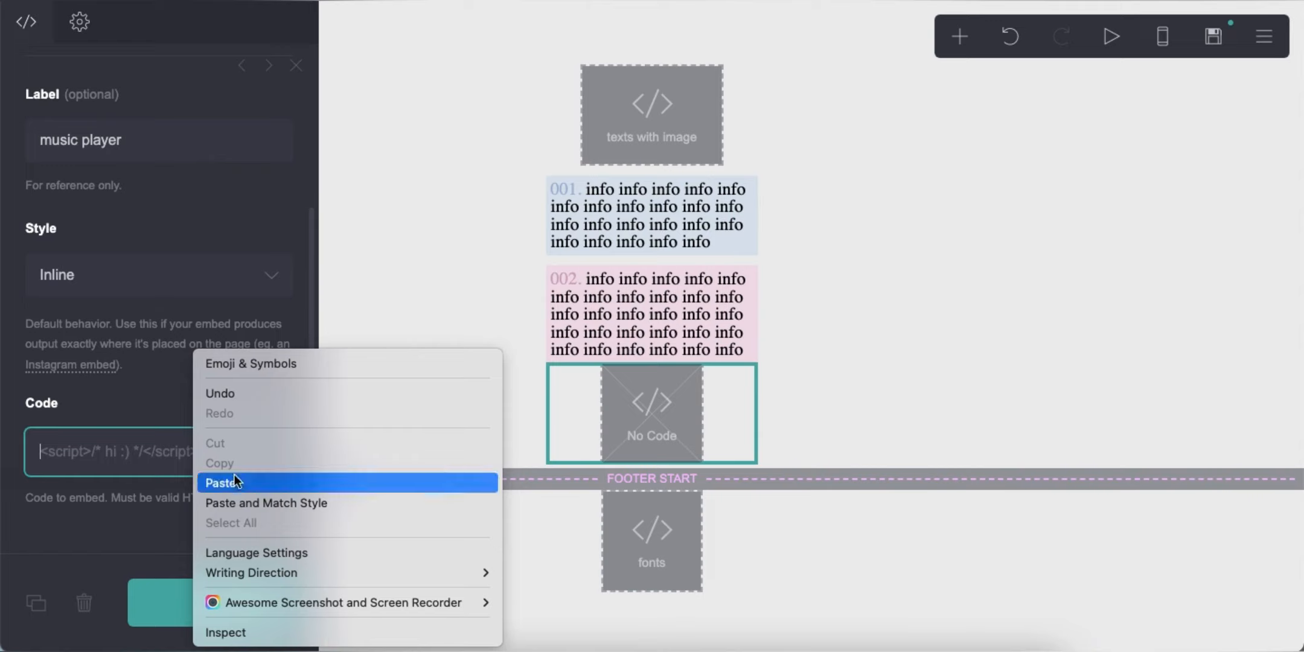
left_click(235, 481)
key("super+s")
left_click(227, 597)
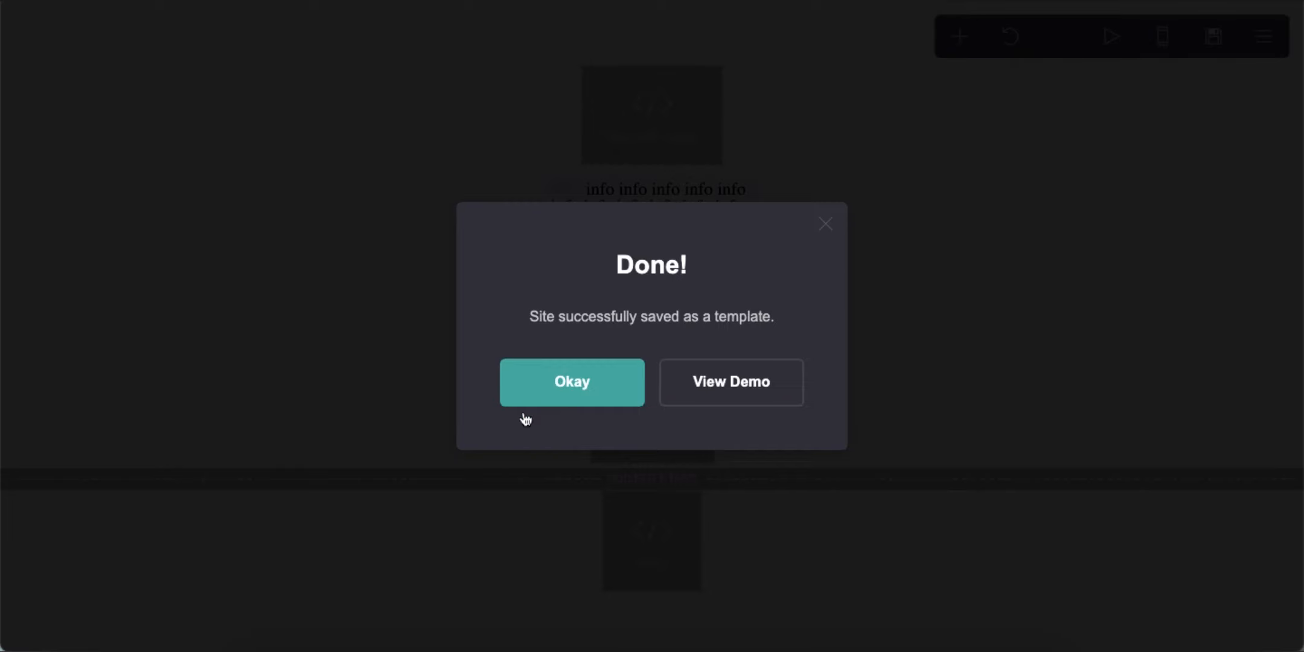
left_click(553, 403)
Add top: 5px; to the #musicplayer rule in the music player embed's code and save the site as a template
left_click(651, 413)
scroll(145, 421, "down", 10)
scroll(145, 421, "down", 1)
left_click(162, 426)
key("Return")
type("t")
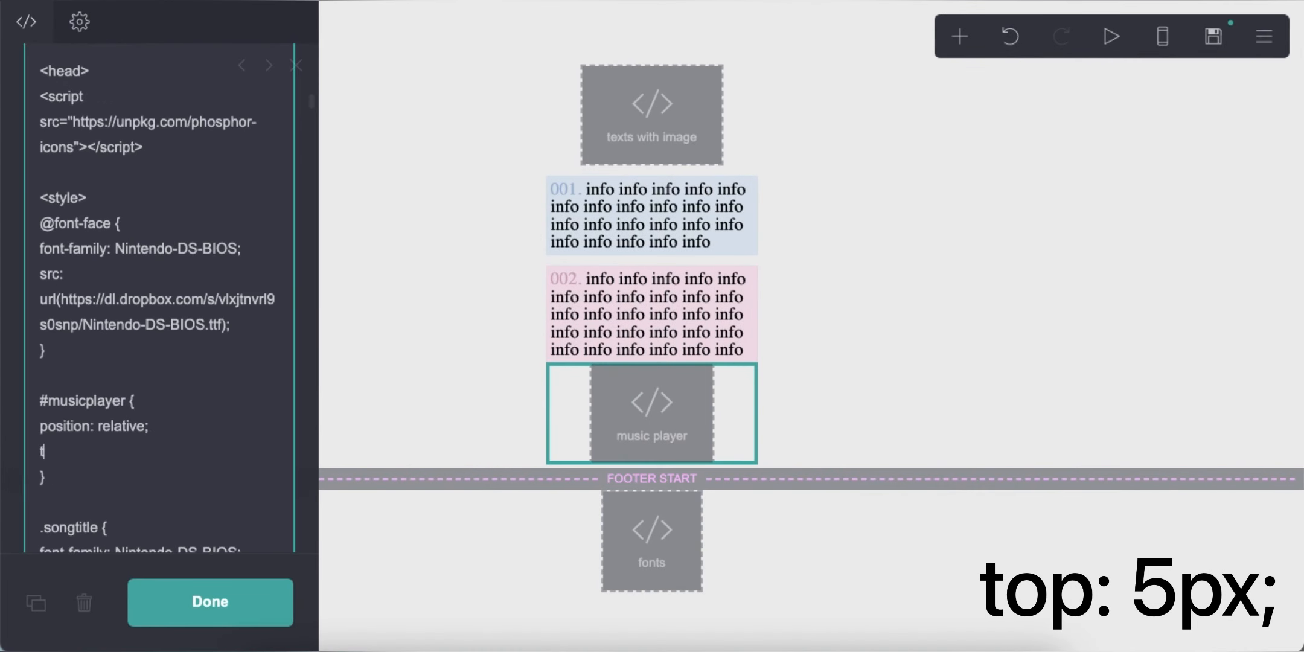
type("op: 5px;")
left_click(1210, 44)
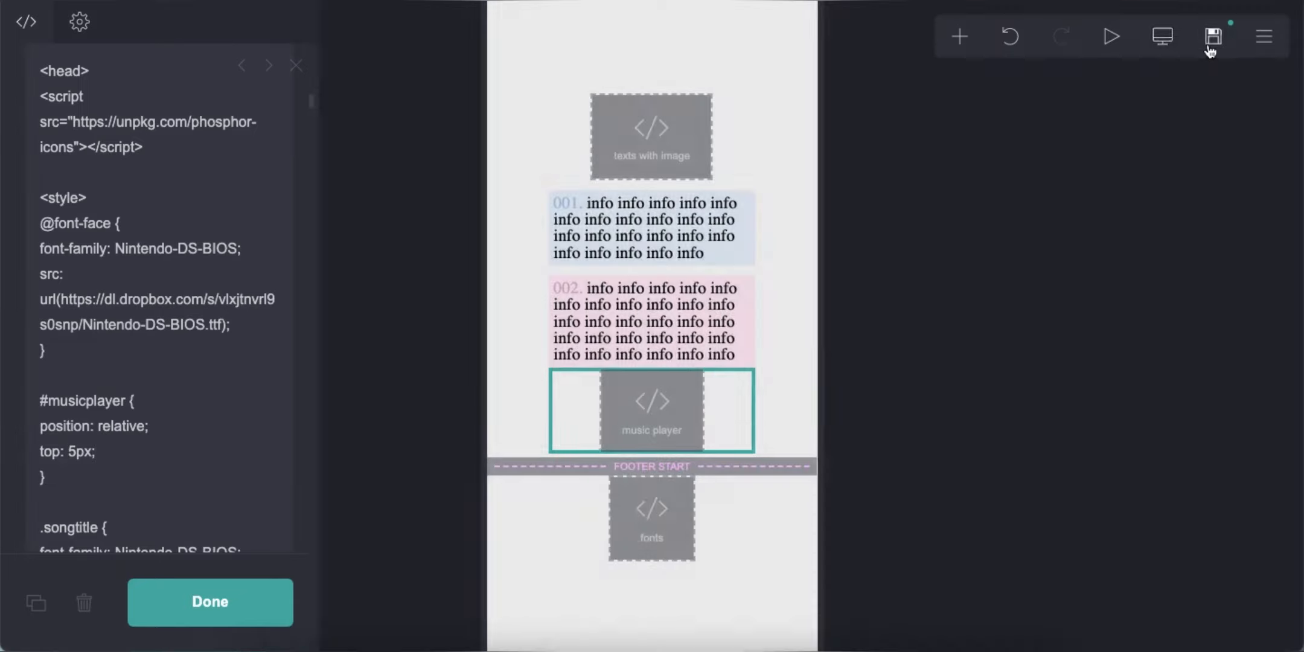
left_click(270, 594)
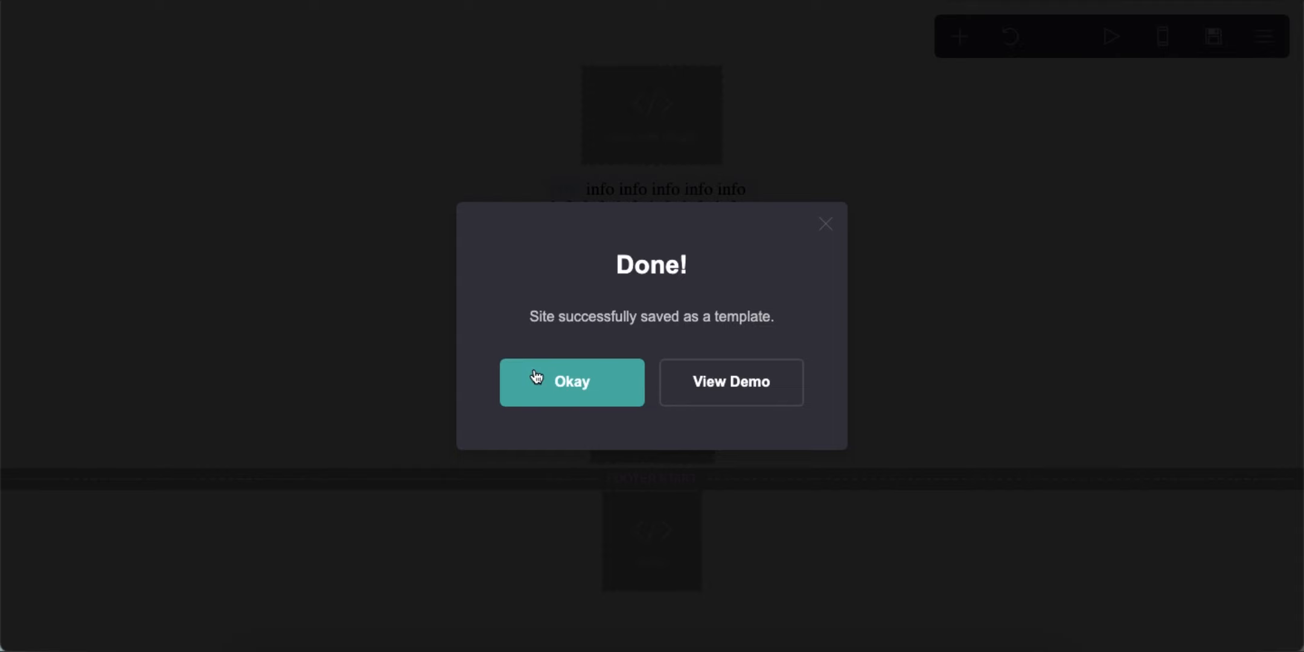
left_click(570, 382)
Set the background of the -webkit-slider-runnable-track rule to #CCDCECA1 in the music player code and copy the color code
left_click(663, 422)
scroll(168, 353, "down", 5)
scroll(168, 354, "down", 13)
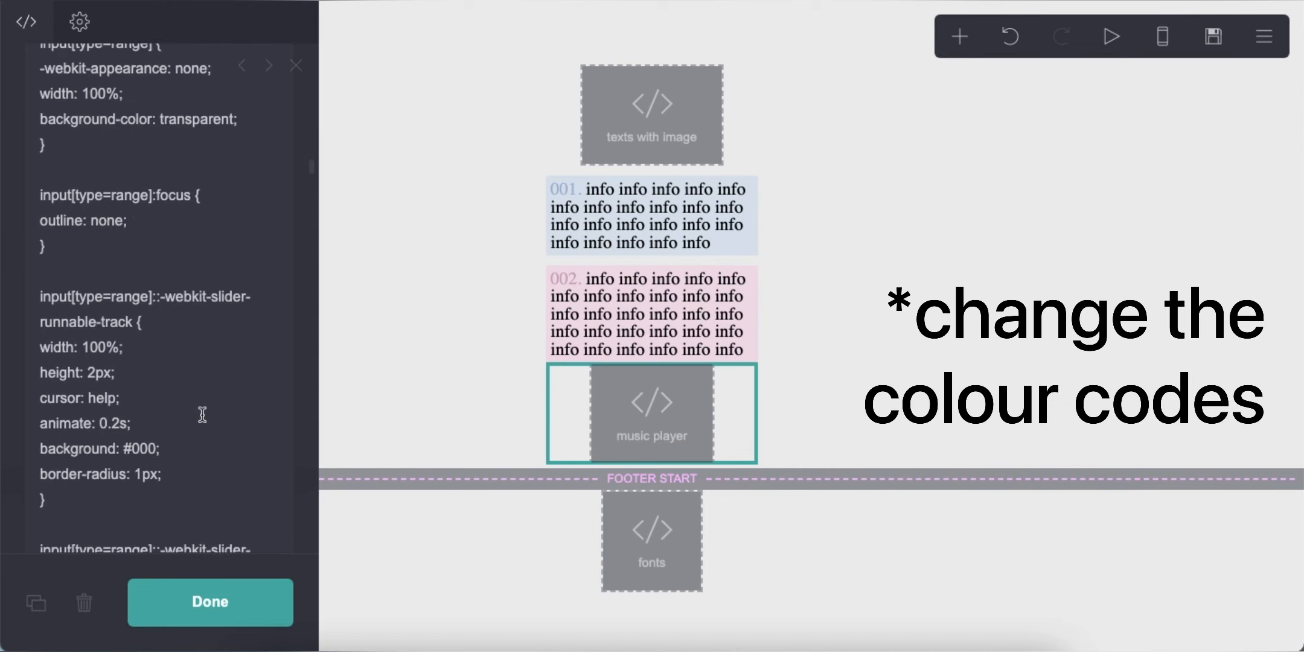
scroll(203, 415, "up", 3)
scroll(151, 343, "down", 1)
double_click(143, 490)
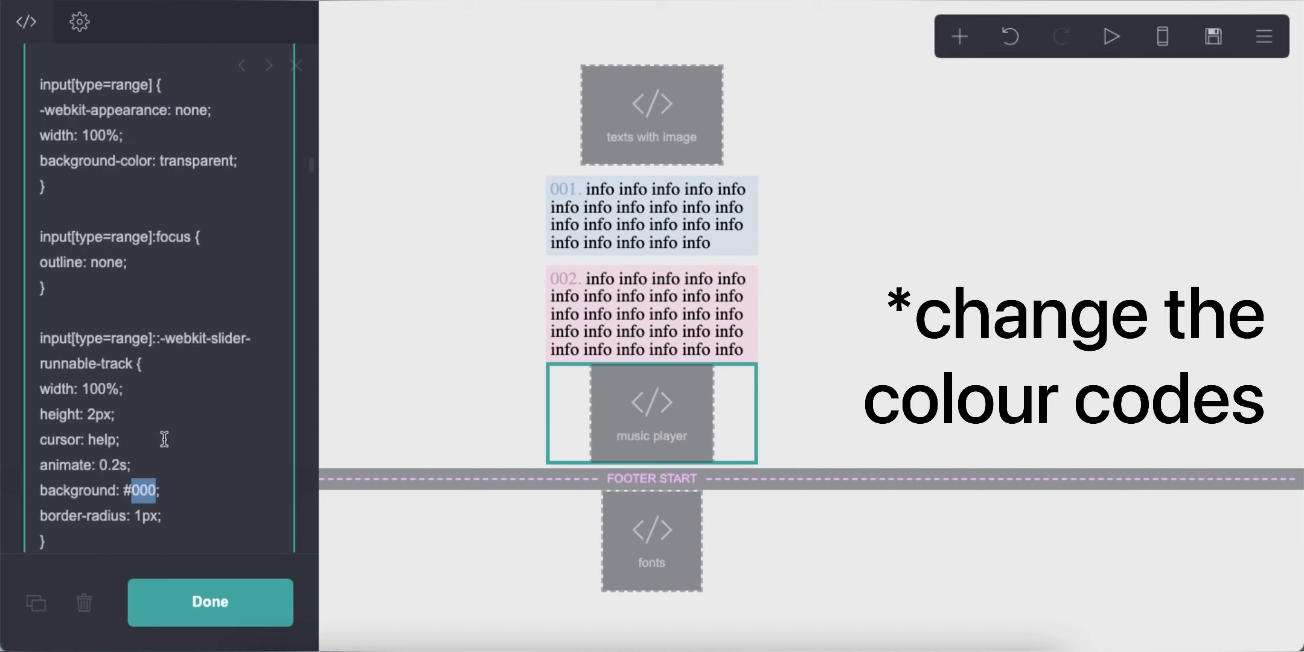
type("CCDCECA1")
scroll(168, 431, "down", 5)
right_click(178, 366)
left_click(196, 367)
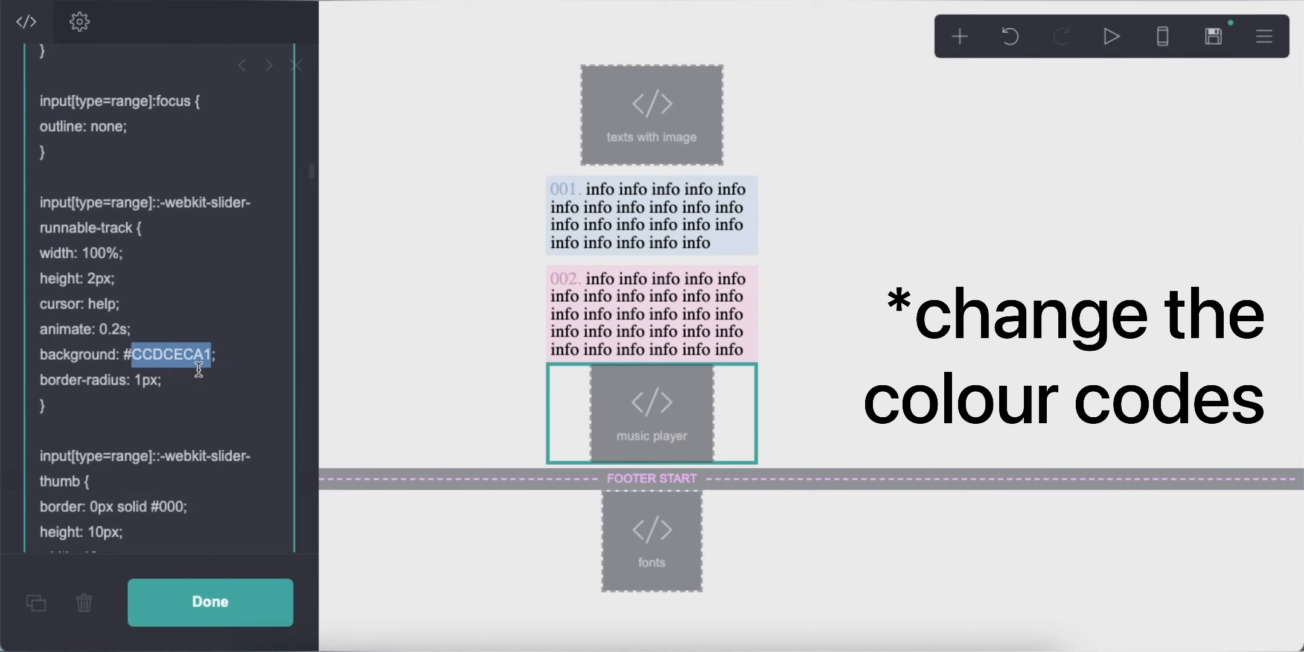
Set the backgrounds of the -webkit-slider-thumb and focused -webkit-slider-runnable-track rules to #CCDCECA1
scroll(169, 392, "down", 5)
right_click(146, 436)
left_click(181, 403)
scroll(147, 429, "down", 4)
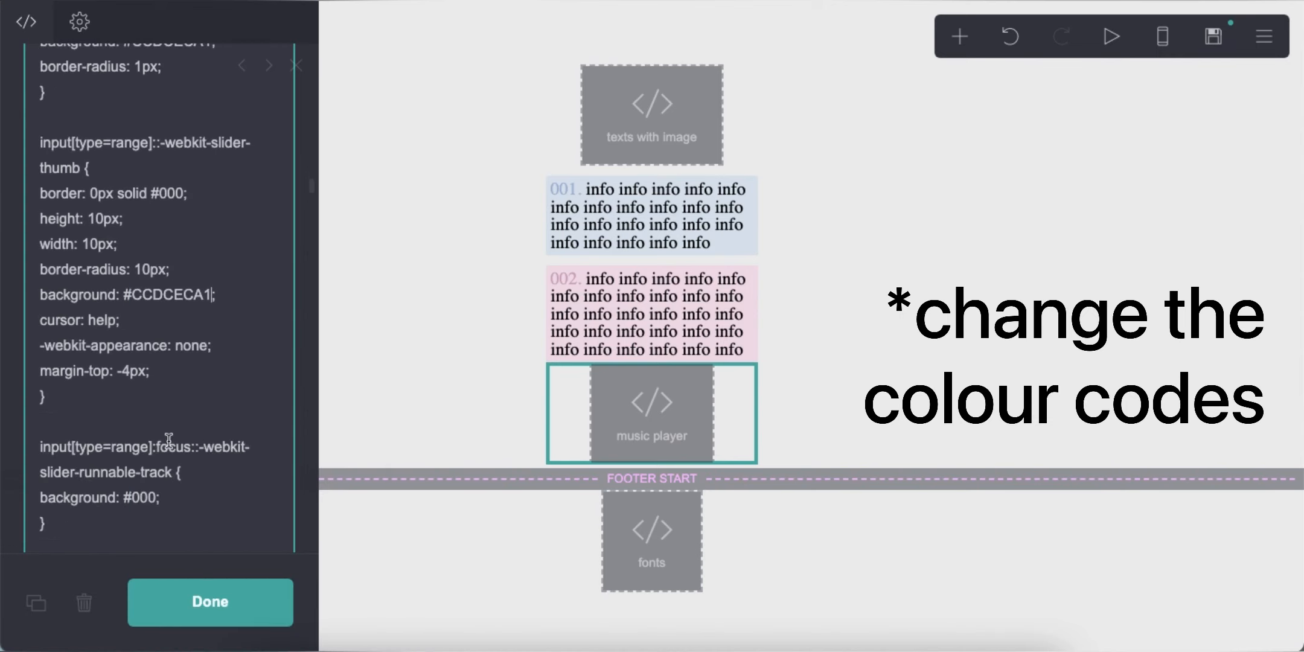
right_click(146, 428)
left_click(165, 402)
Set the backgrounds of the -moz-range-track and -moz-range-thumb rules to #CCDCECA1
scroll(148, 416, "down", 4)
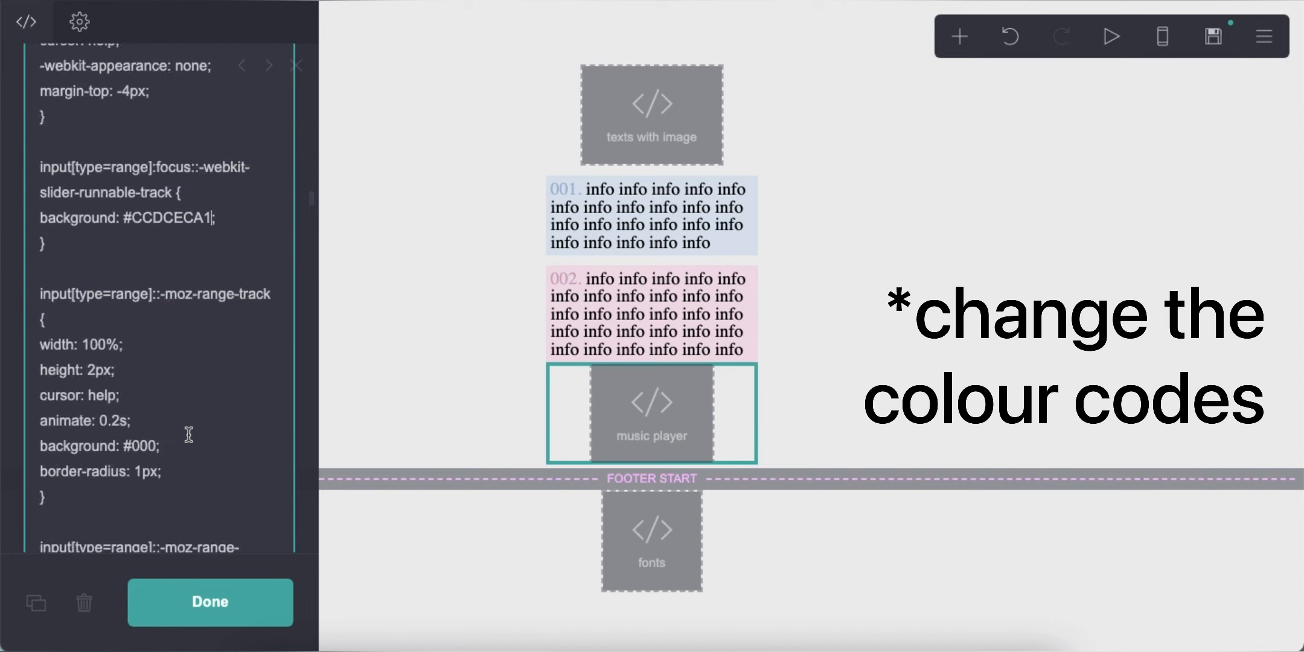
right_click(149, 399)
left_click(164, 399)
scroll(181, 447, "down", 4)
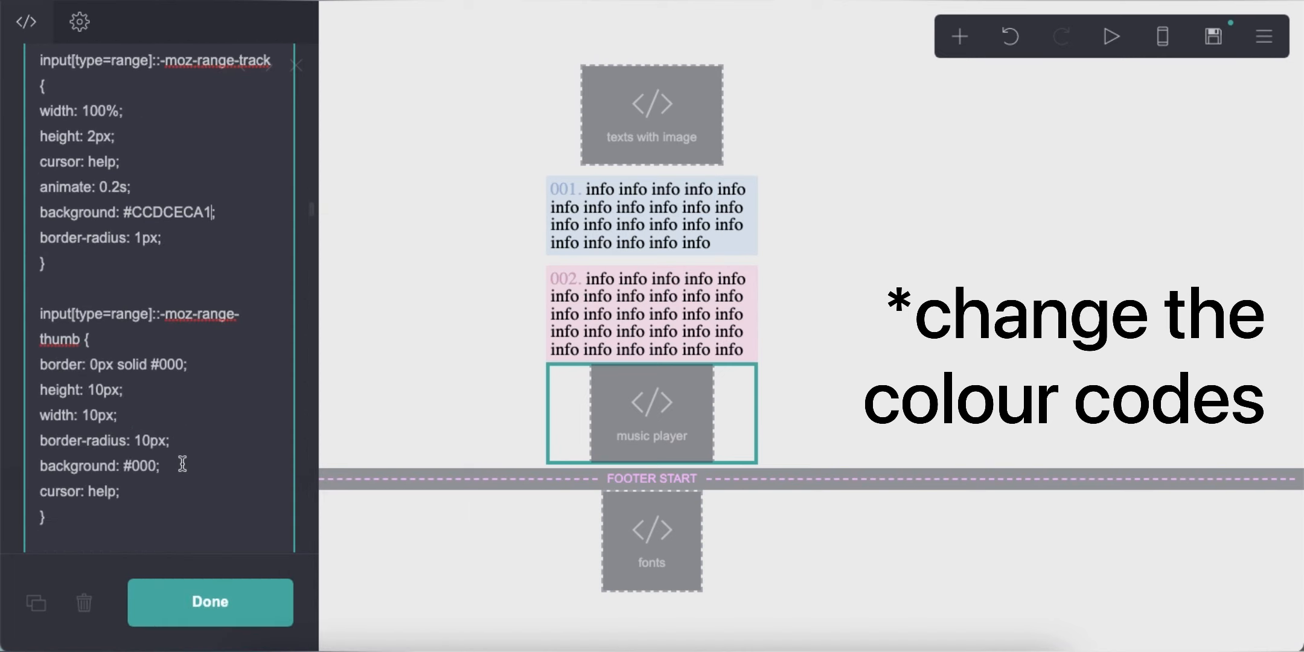
right_click(139, 462)
left_click(180, 403)
Set the backgrounds of the -ms-fill-lower and -ms-fill-upper rules to #CCDCECA1
scroll(180, 459, "down", 5)
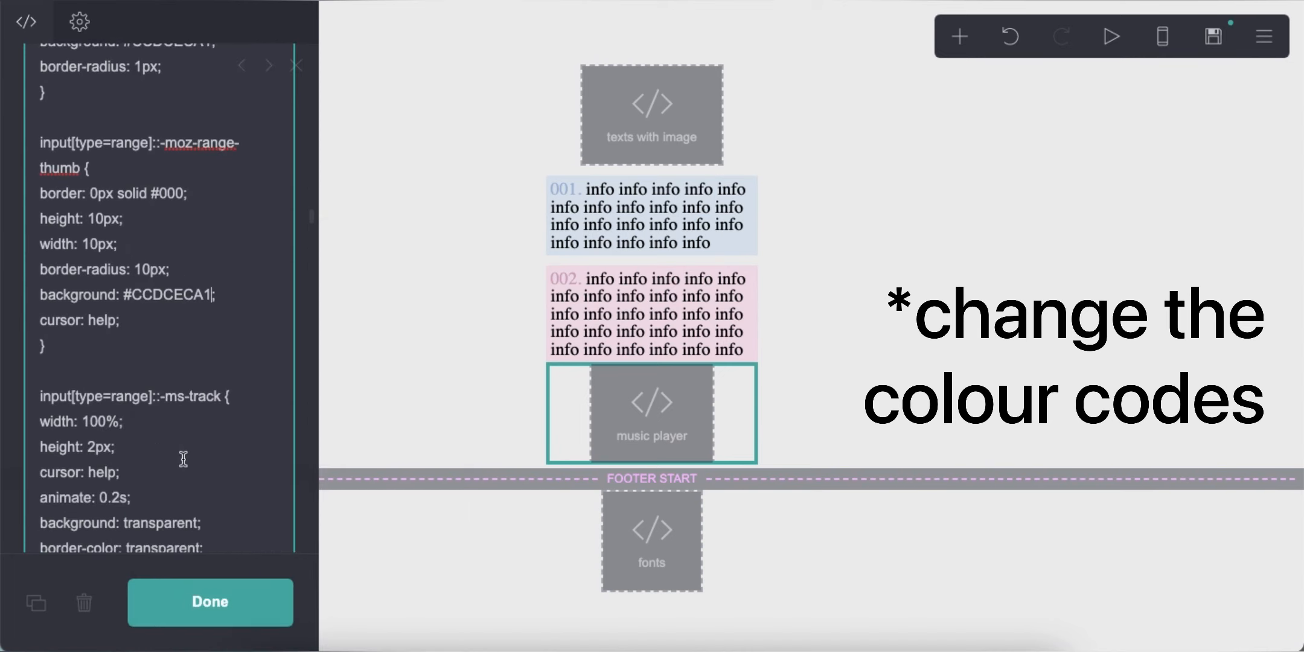
scroll(180, 464, "down", 2)
right_click(147, 333)
left_click(165, 376)
right_click(147, 460)
left_click(178, 398)
Set the backgrounds of the -ms-thumb rule and the focused -ms-fill-lower and -ms-fill-upper rules to #CCDCECA1
scroll(184, 480, "down", 4)
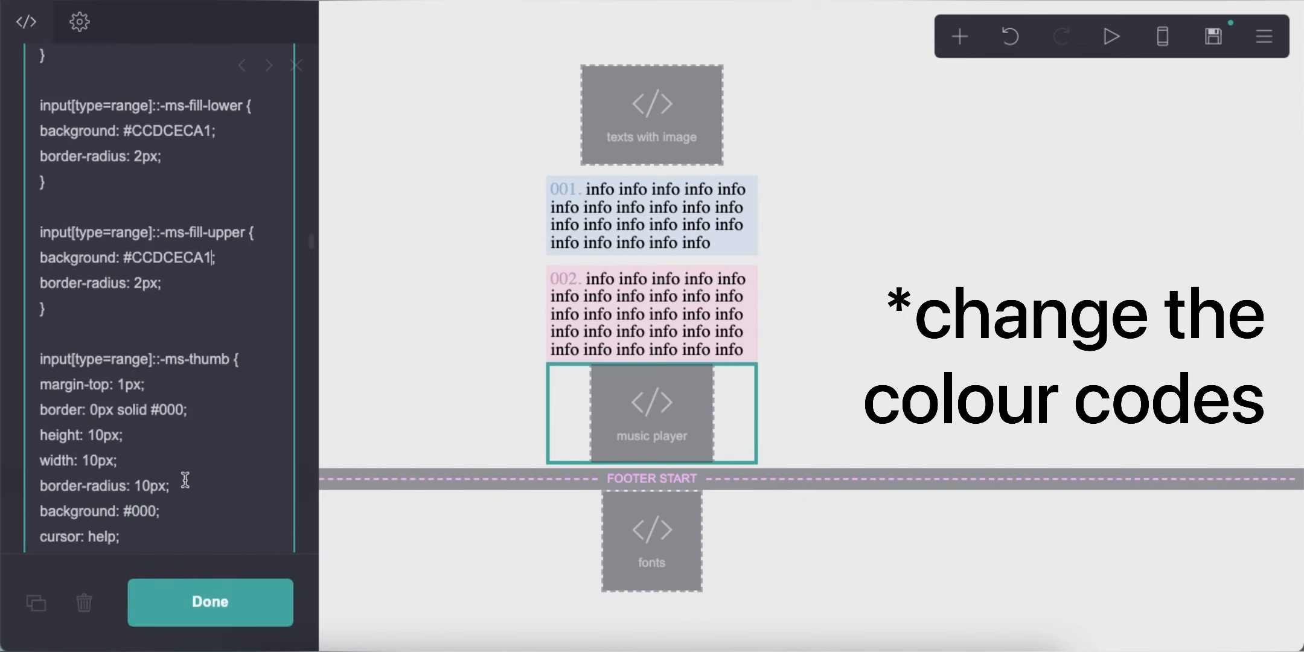
right_click(151, 431)
left_click(188, 399)
scroll(176, 460, "down", 3)
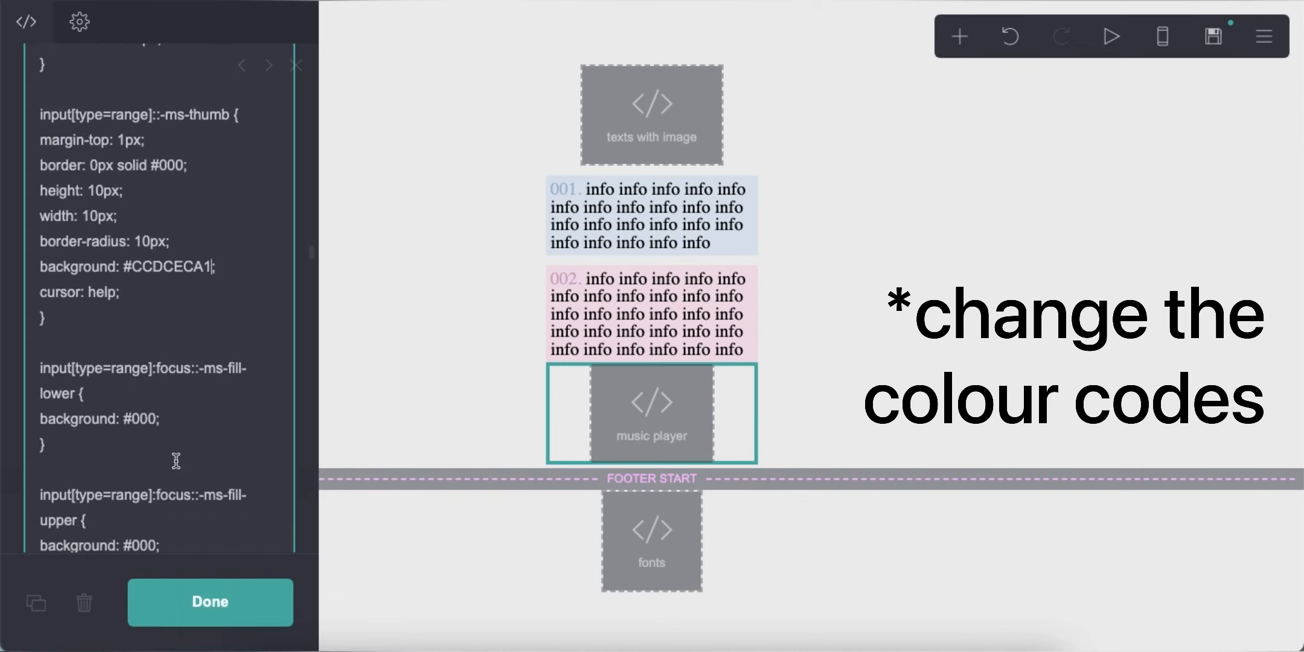
right_click(145, 384)
key("Escape")
right_click(142, 513)
left_click(181, 403)
Set the colors of the previous, play and next track icons in the controls table to #CCDCECA1
scroll(151, 453, "down", 5)
scroll(186, 470, "down", 4)
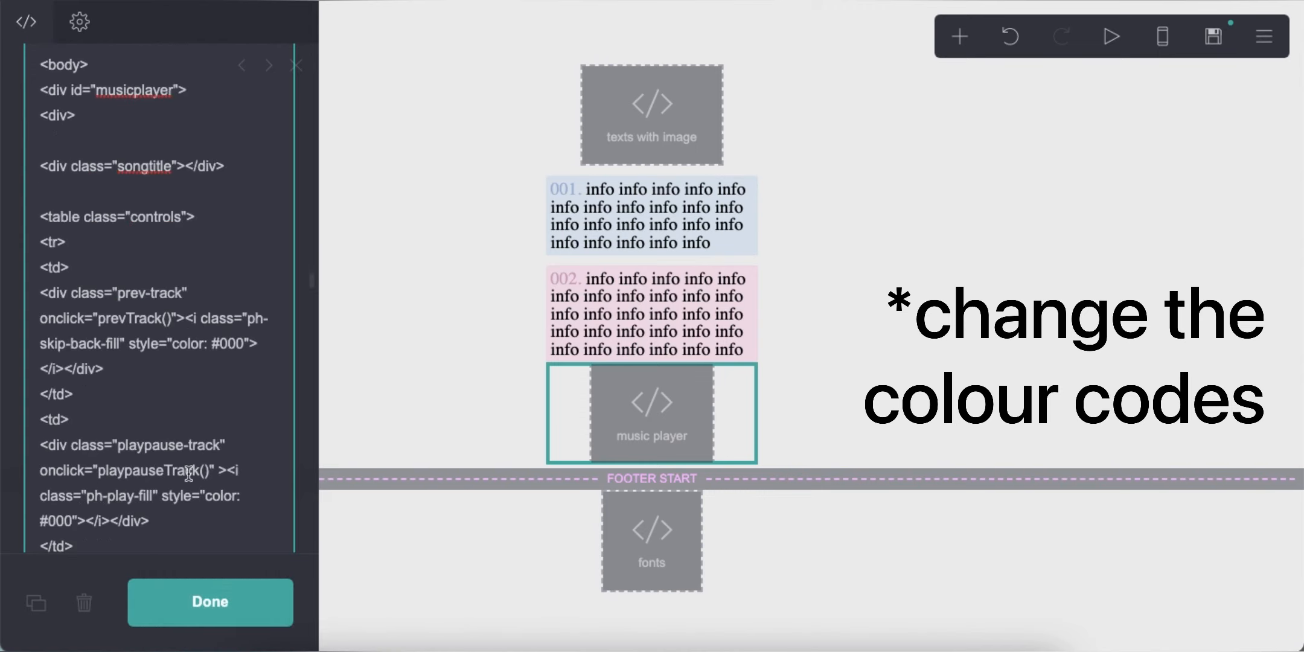
right_click(234, 347)
left_click(266, 386)
right_click(60, 520)
left_click(132, 401)
scroll(151, 435, "down", 5)
right_click(248, 329)
left_click(272, 383)
Set the icon colors in the playTrack and pauseTrack functions to #CCDCECA1
scroll(188, 422, "down", 10)
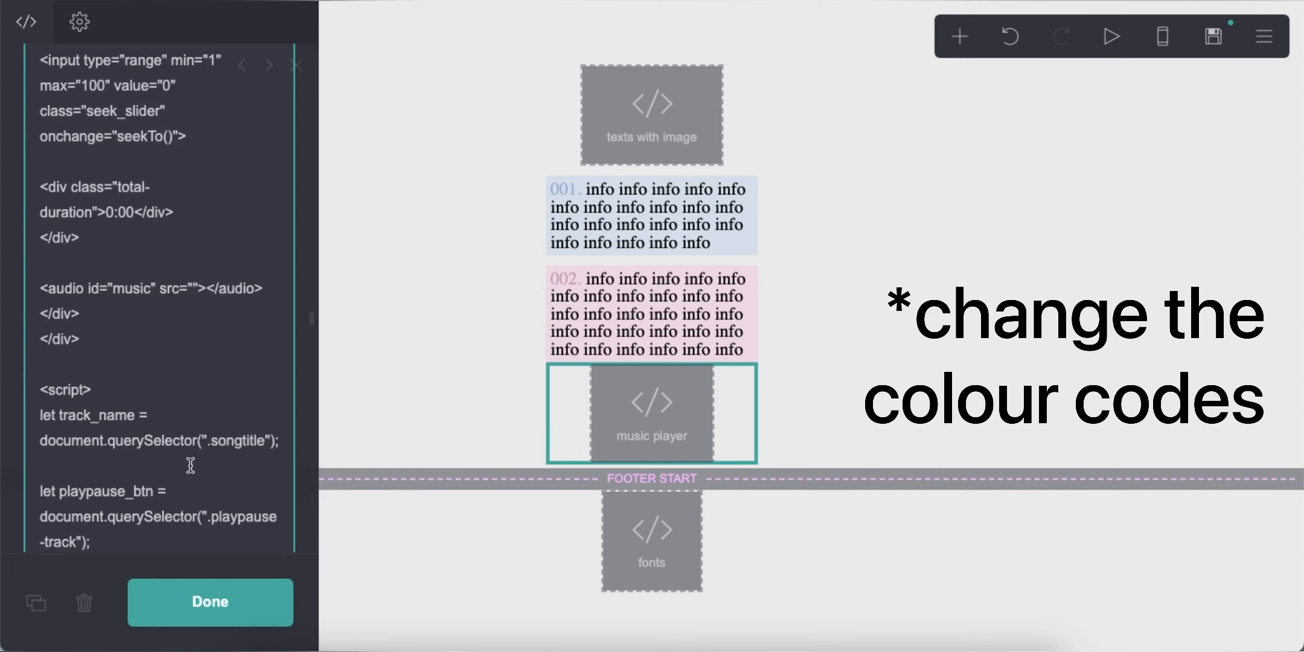
scroll(190, 466, "down", 15)
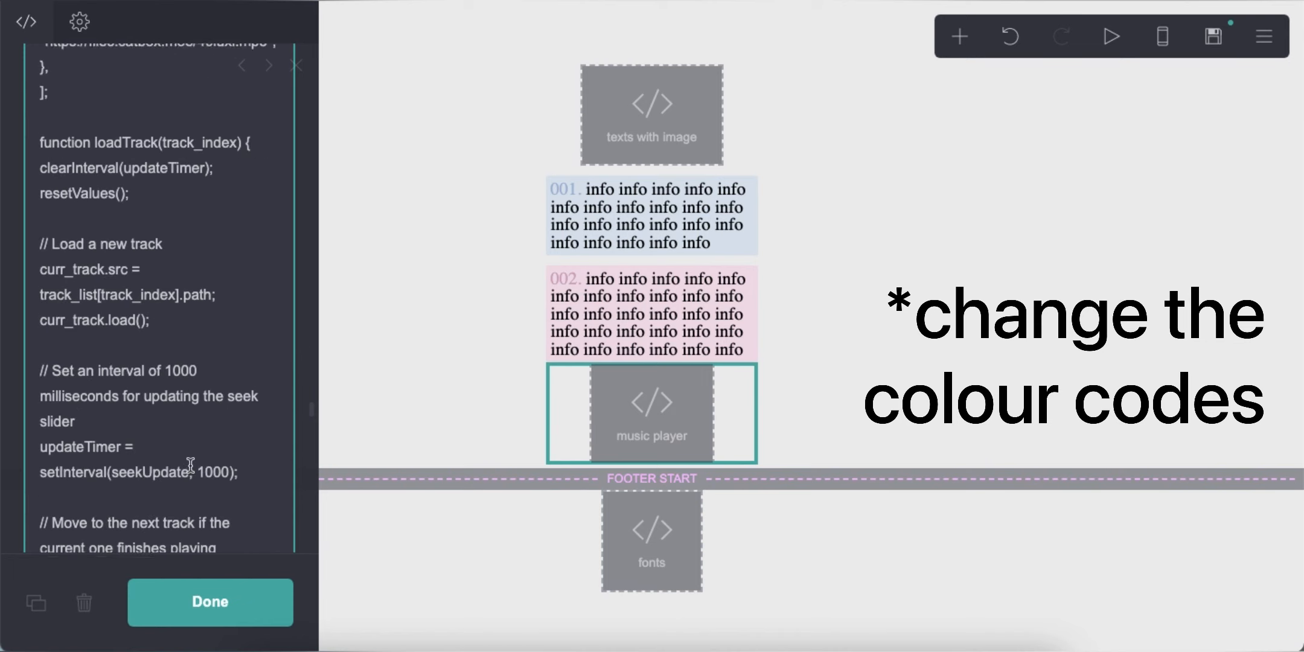
scroll(192, 465, "down", 5)
scroll(191, 468, "down", 3)
right_click(65, 399)
left_click(91, 401)
scroll(143, 447, "down", 2)
scroll(173, 459, "up", 2)
scroll(76, 331, "down", 3)
right_click(62, 512)
left_click(90, 403)
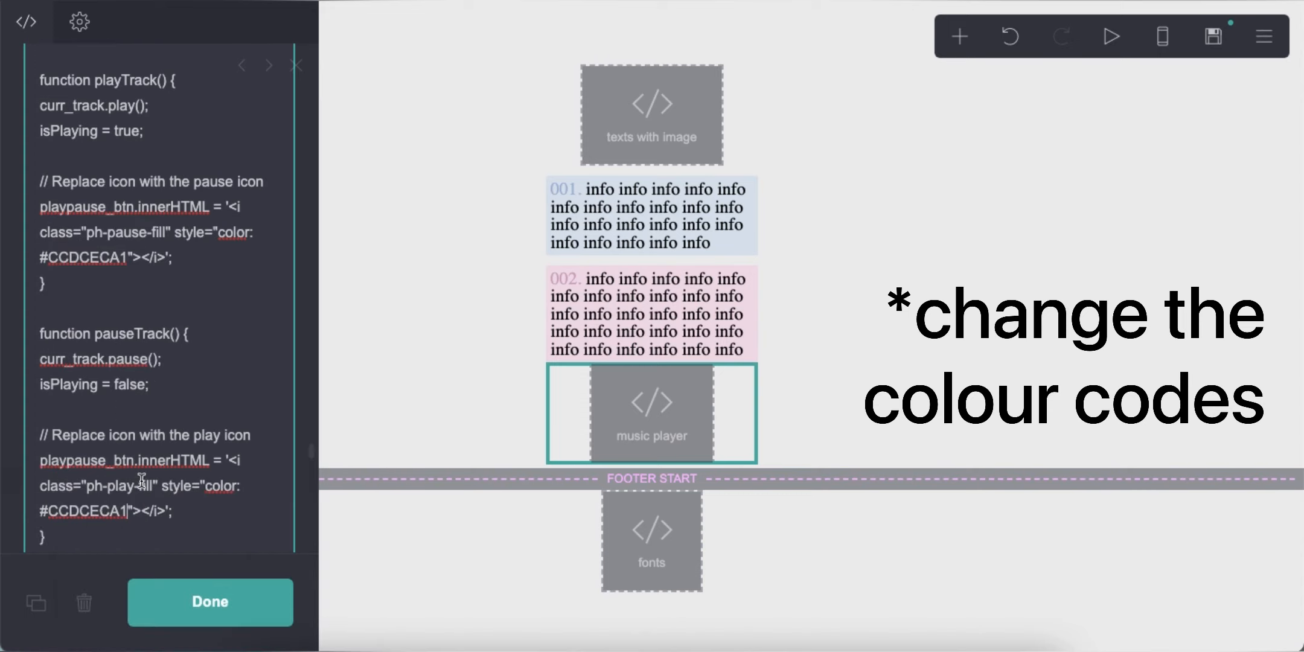
Save the site as a template and view its demo
scroll(166, 483, "down", 10)
scroll(166, 481, "down", 12)
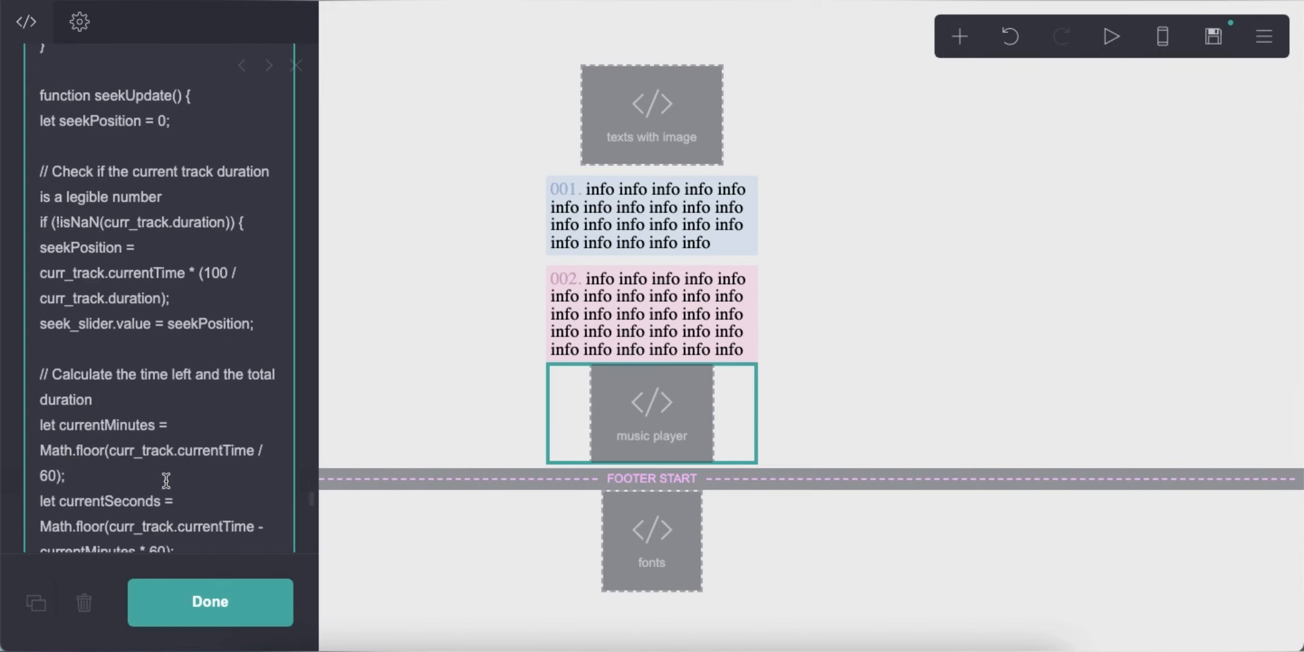
left_click(1215, 52)
left_click(192, 601)
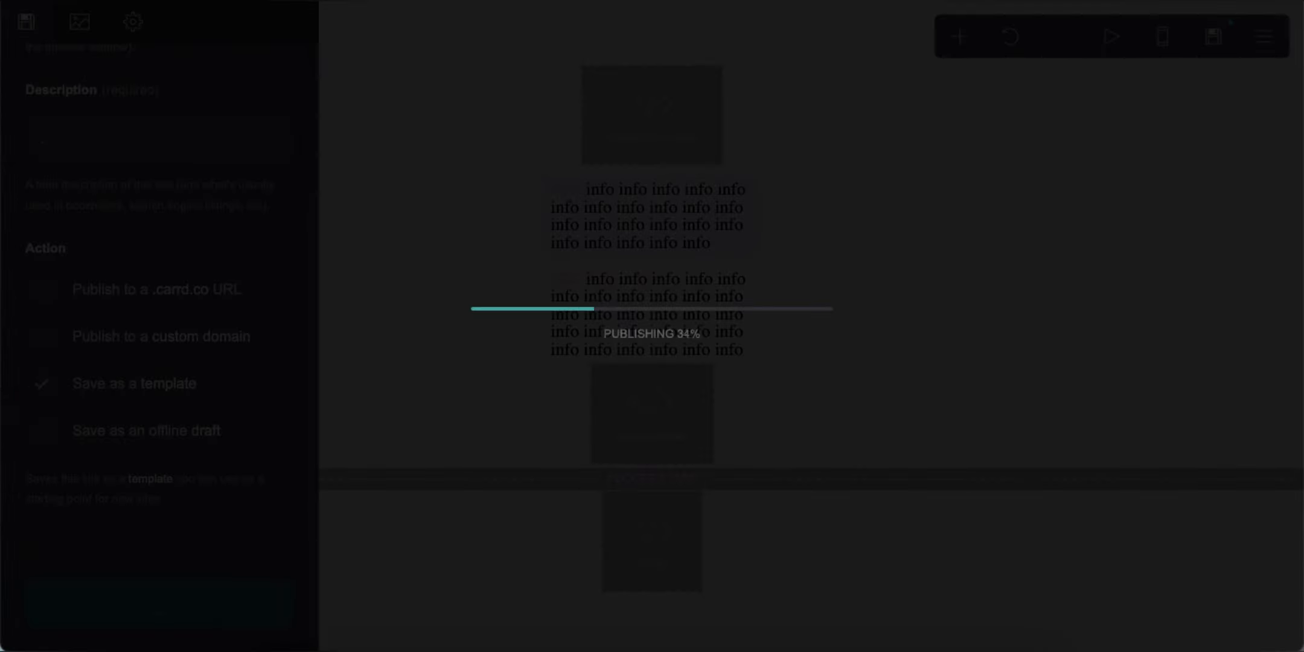
left_click(731, 381)
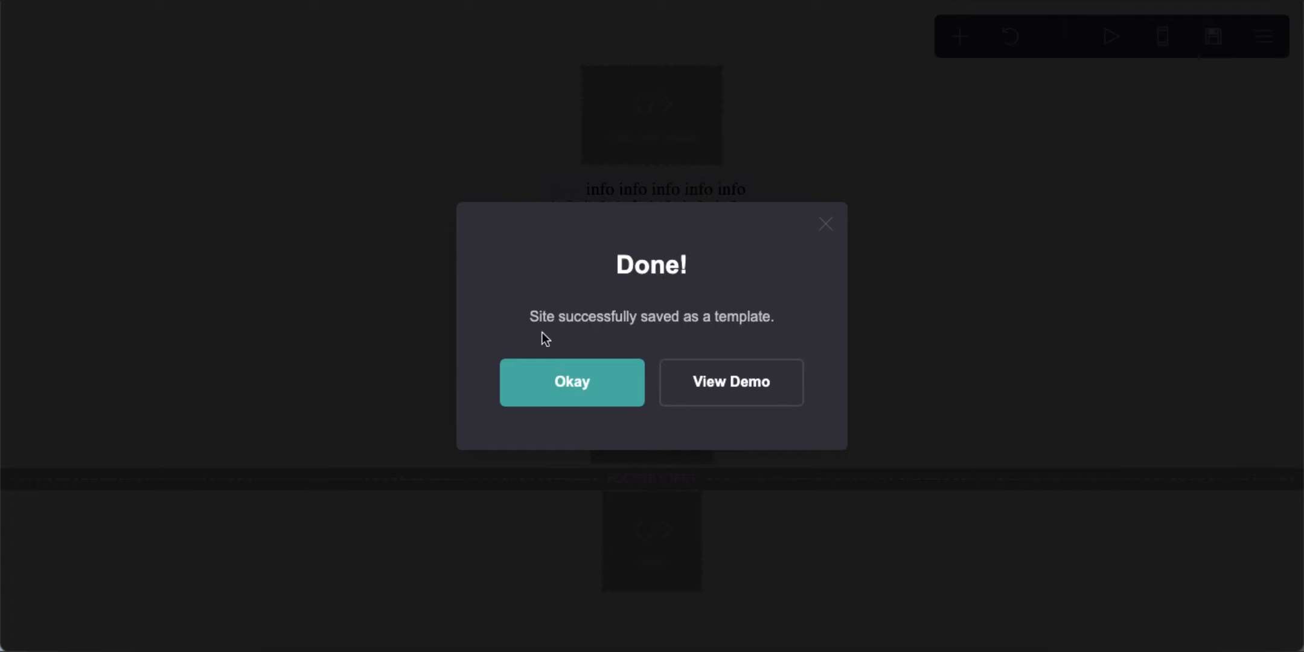
left_click(571, 382)
Examine the song names and mp3 paths in the track_list of the music player code
left_click(691, 378)
scroll(168, 342, "up", 15)
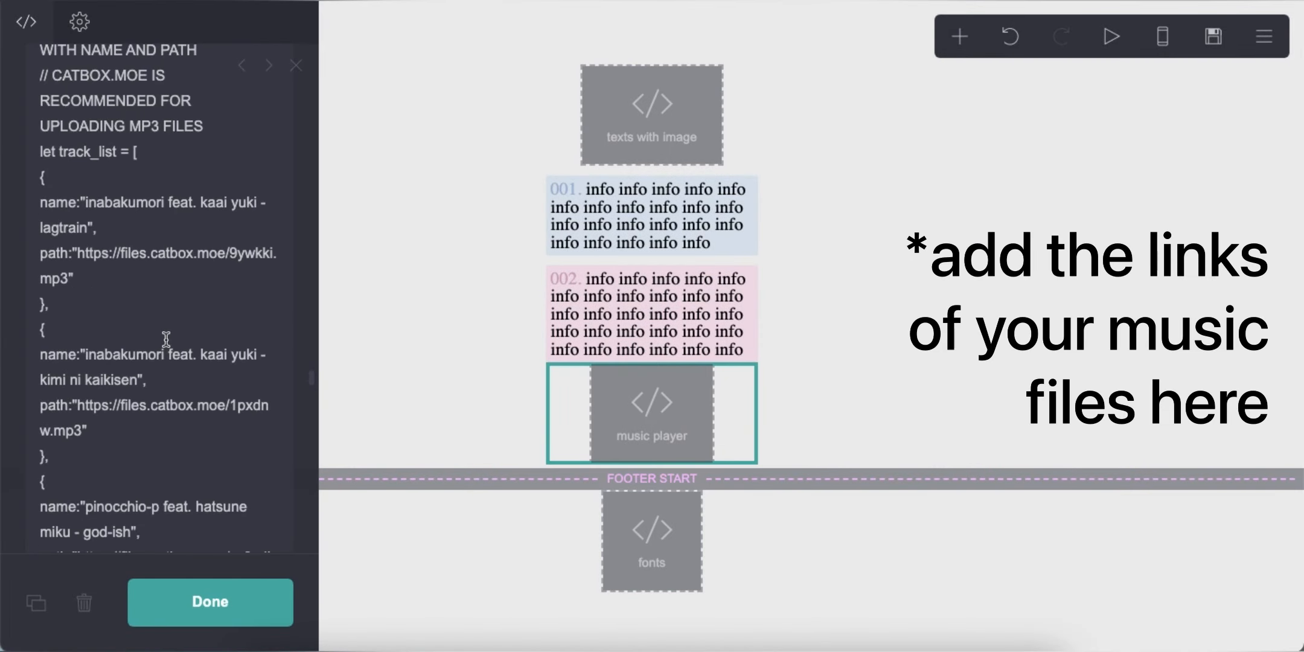
left_click_drag(78, 253, 68, 270)
left_click_drag(78, 401, 68, 430)
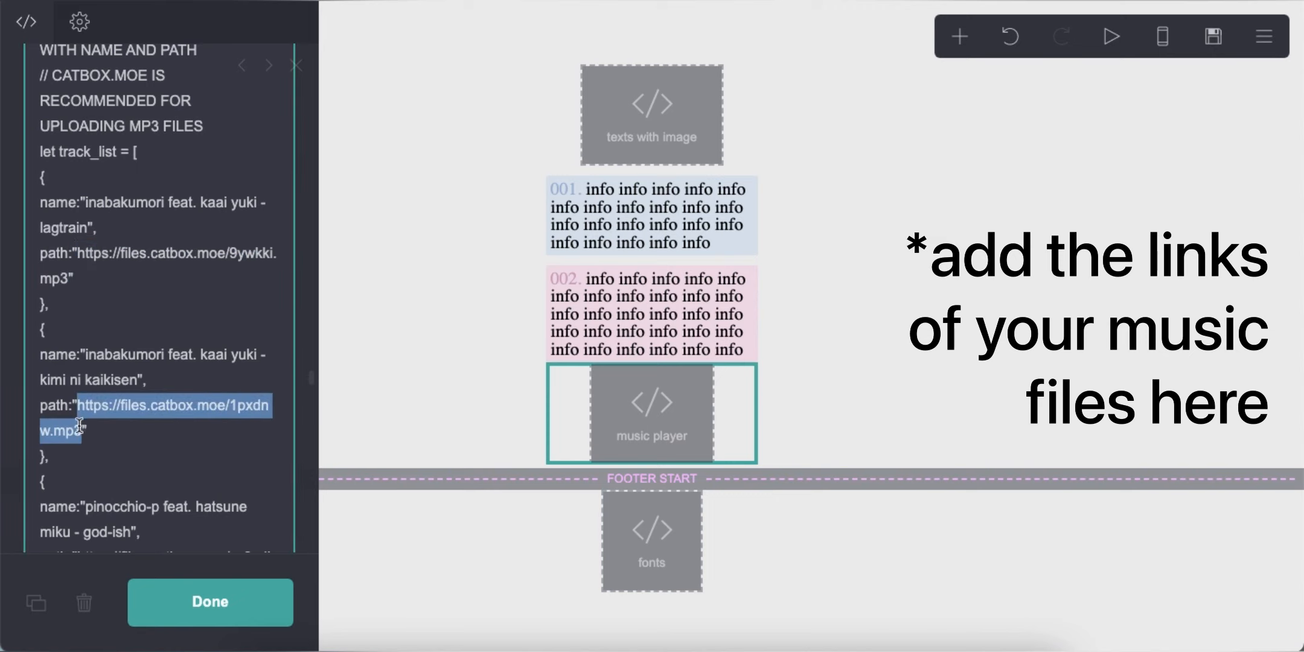
scroll(77, 410, "down", 5)
left_click_drag(77, 381, 266, 386)
scroll(162, 412, "down", 3)
left_click(233, 426)
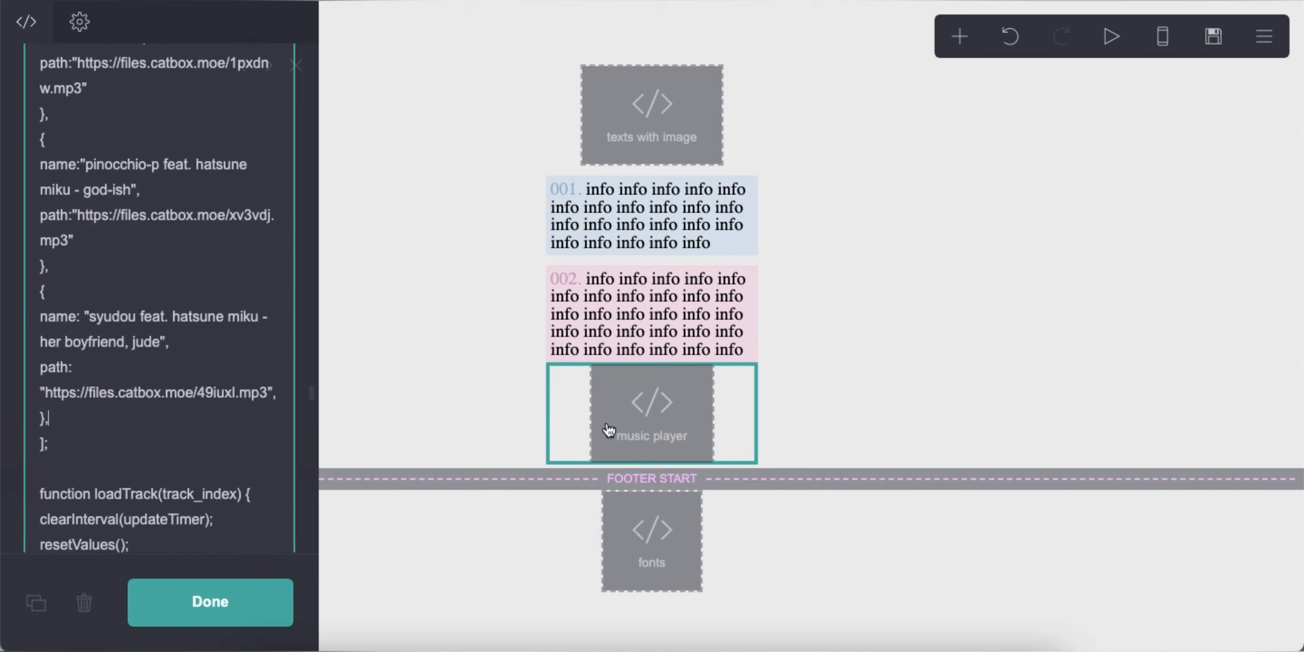
Add an embed element below the music player, above the footer, and label it links
left_click(981, 218)
left_click(959, 43)
left_click(870, 395)
left_click_drag(611, 573, 623, 403)
left_click(221, 367)
type("links")
key("Return")
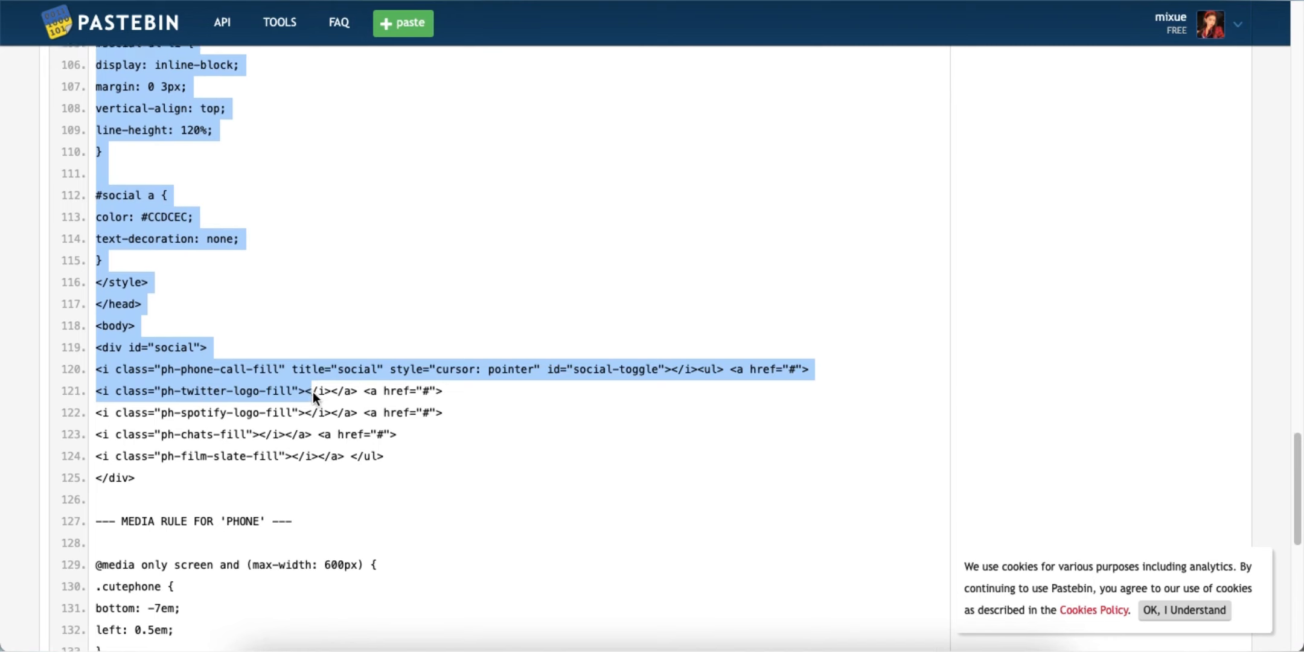
Copy the social links code from the Pastebin page
left_click_drag(356, 389, 314, 387)
right_click(316, 275)
left_click(361, 321)
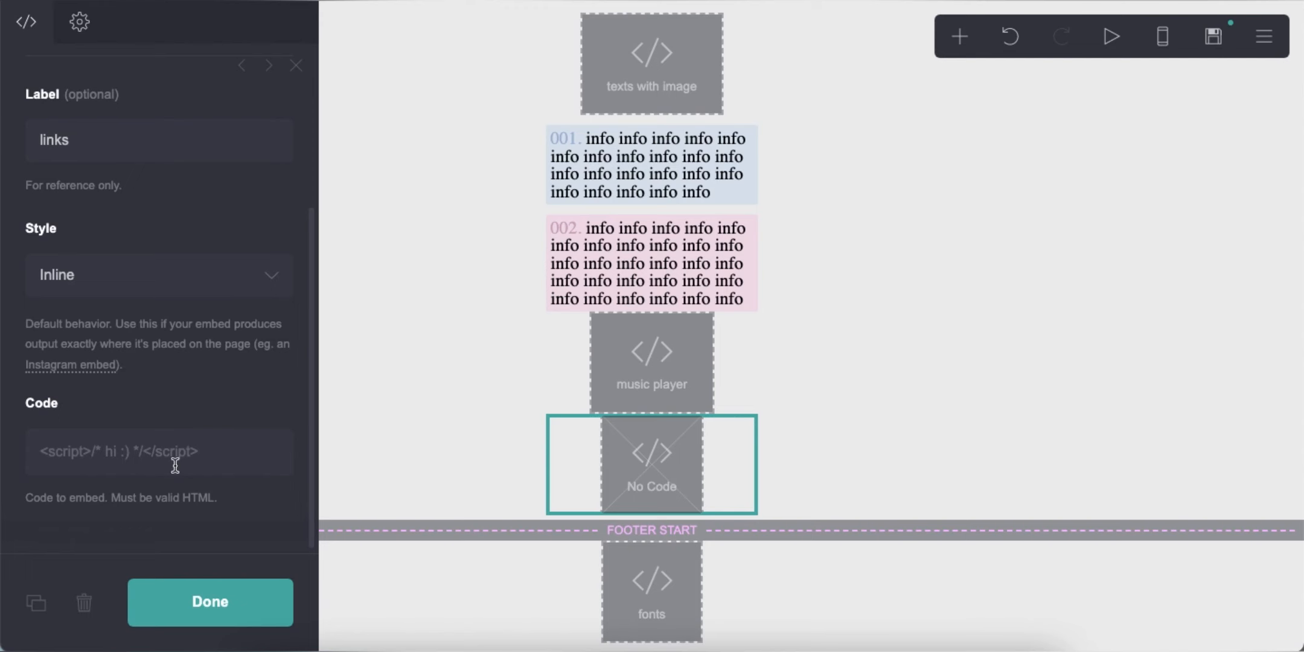
Paste the social links code into the links embed, then save the site and view its demo
right_click(175, 466)
left_click(224, 483)
left_click(1213, 36)
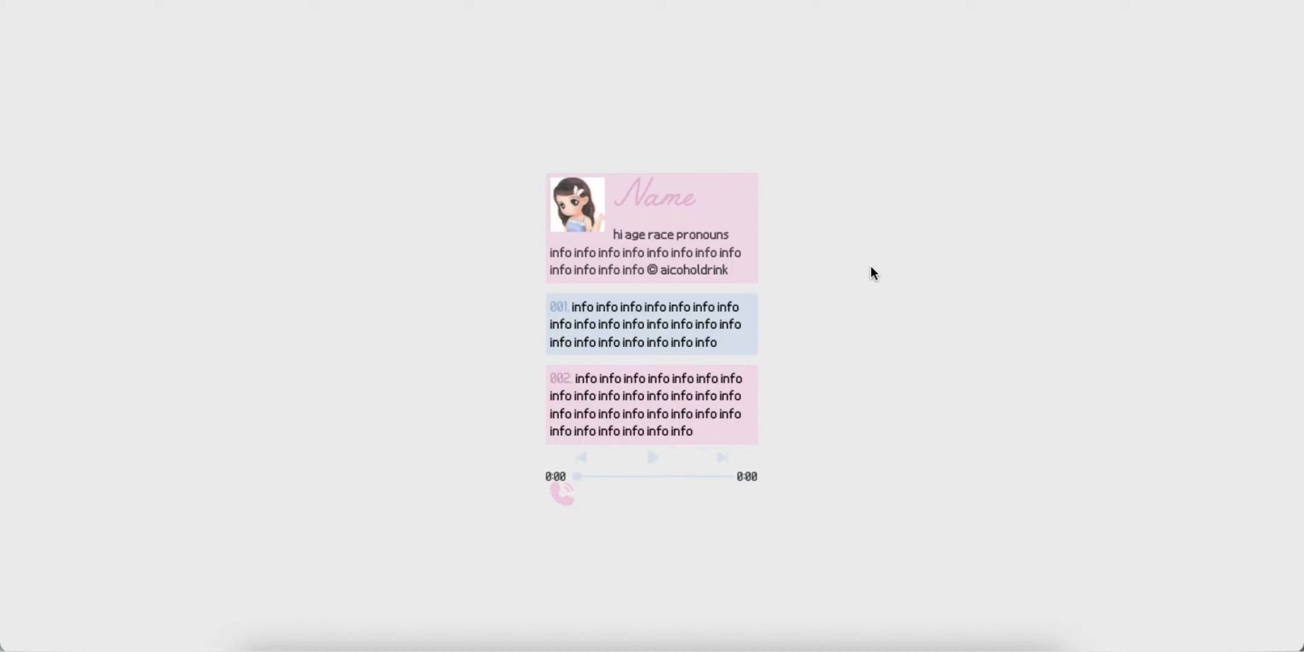
mouse_move(565, 506)
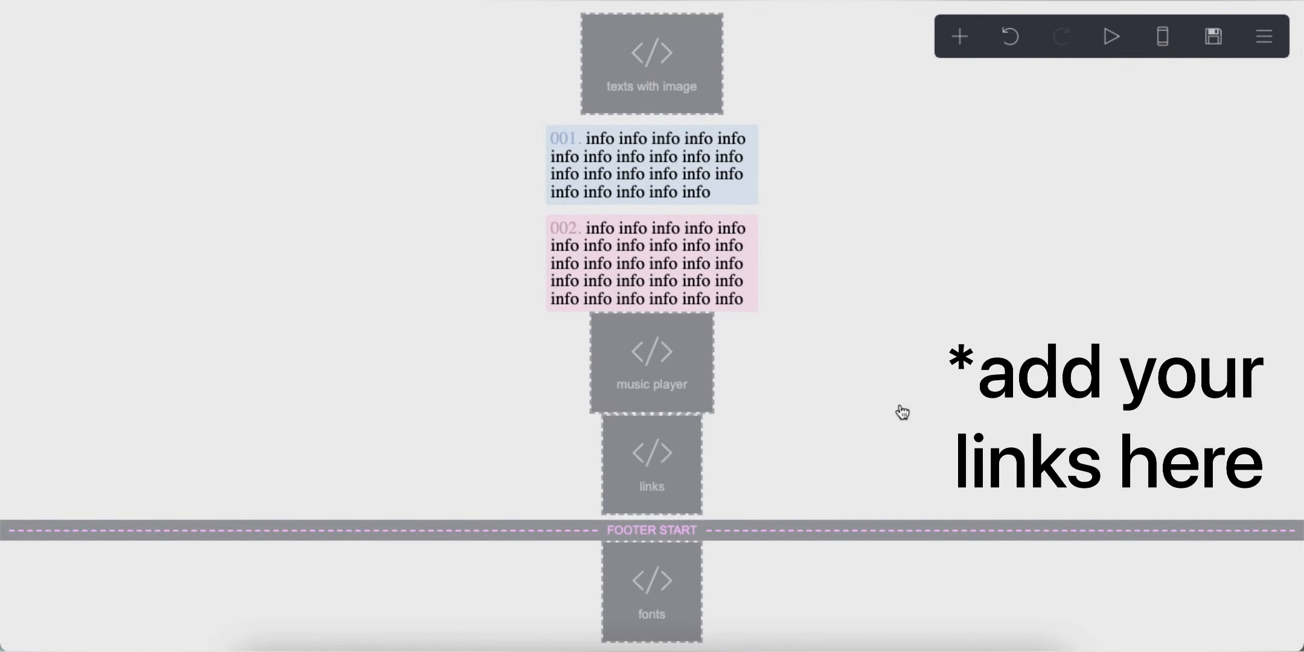
left_click(652, 465)
scroll(137, 394, "down", 5)
scroll(138, 394, "down", 5)
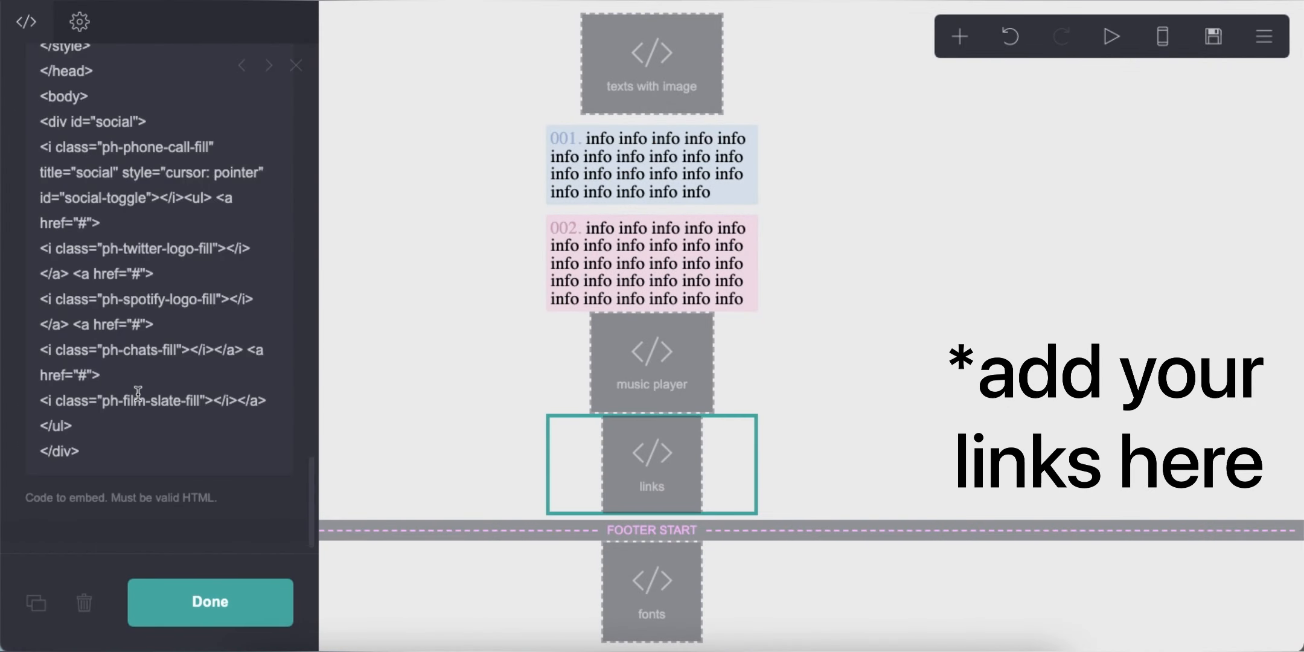
double_click(139, 274)
type("https://twitter.com")
double_click(137, 324)
left_click(147, 432)
Add an embed element in the footer below the fonts embed and label it phone
left_click(1143, 285)
left_click(957, 42)
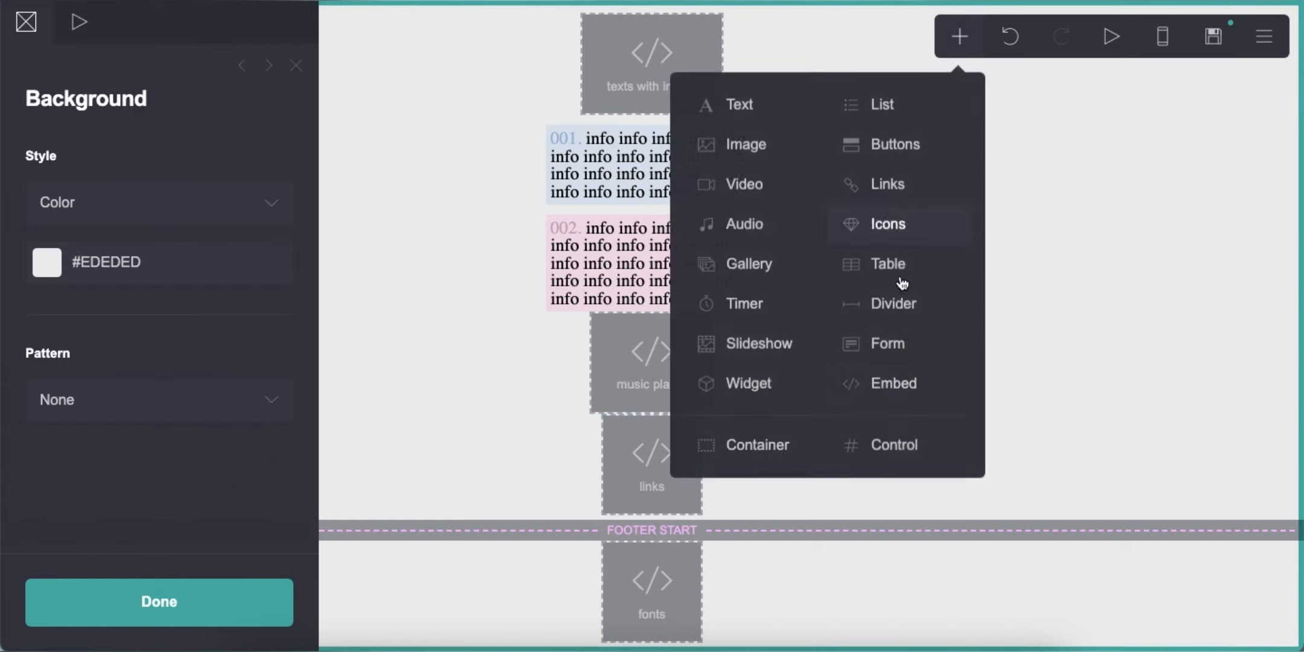
left_click(894, 384)
double_click(198, 372)
type("phone")
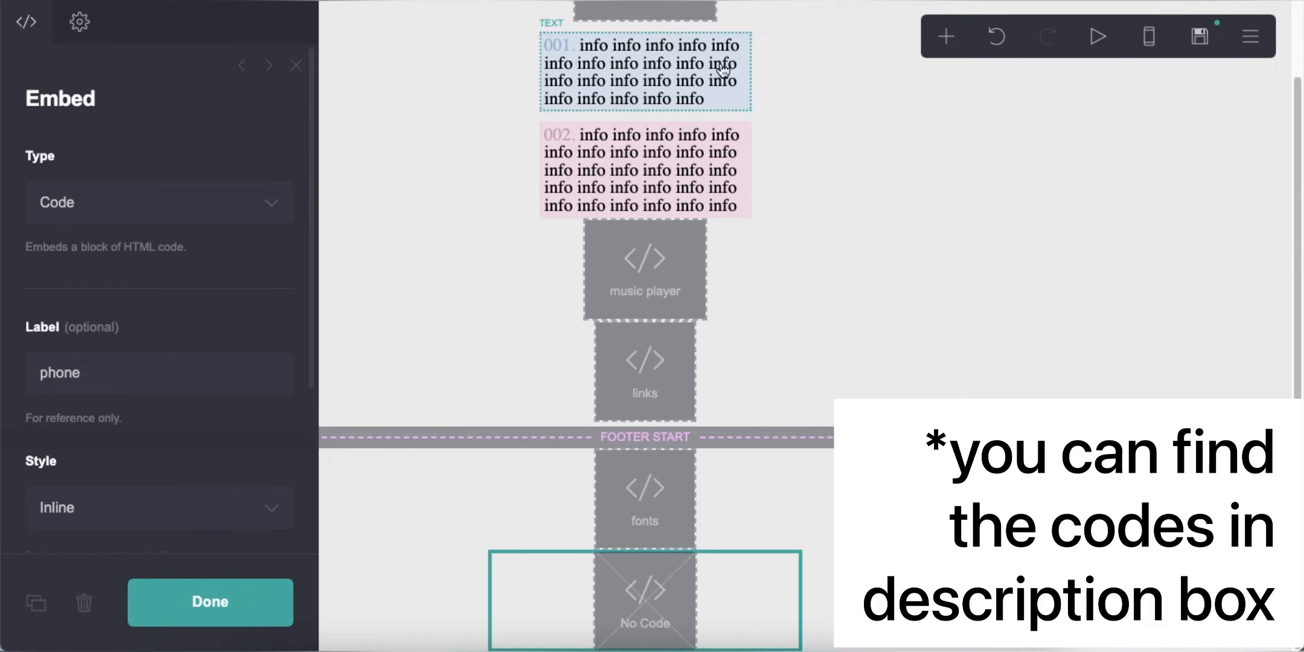
Paste the copied code into the phone embed, then save the site as a template and view its demo
left_click(638, 384)
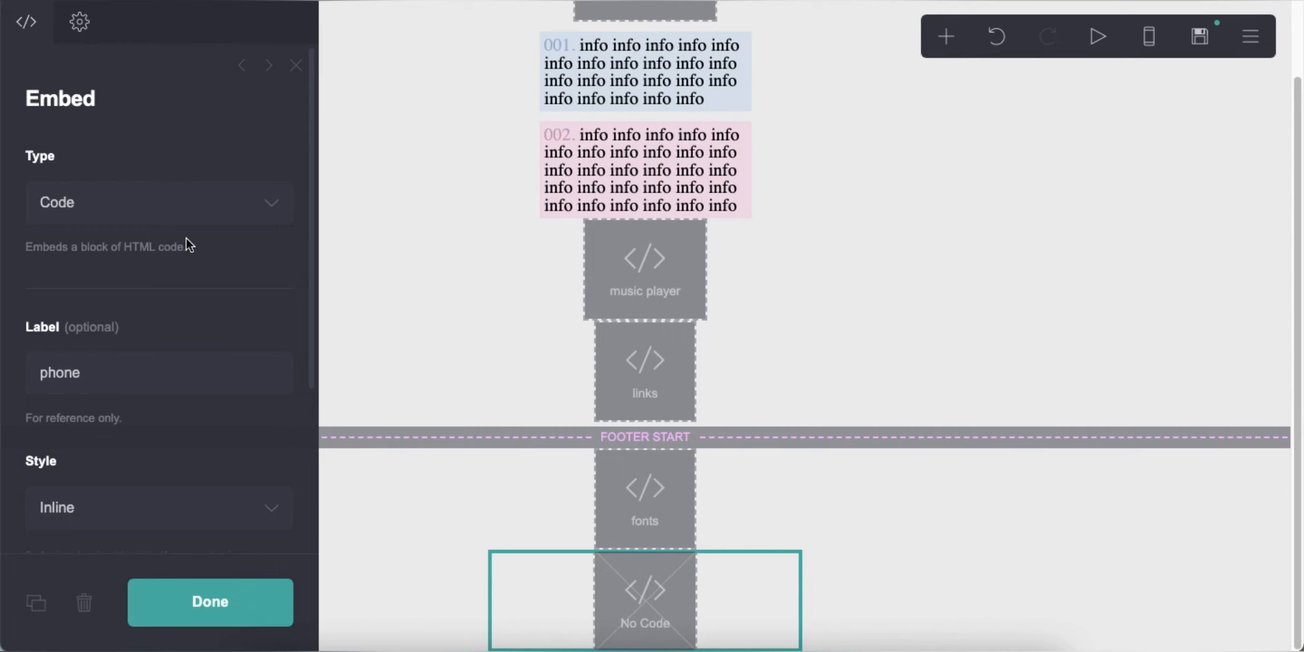
scroll(187, 237, "down", 4)
right_click(155, 457)
left_click(203, 486)
left_click(1199, 37)
left_click(274, 601)
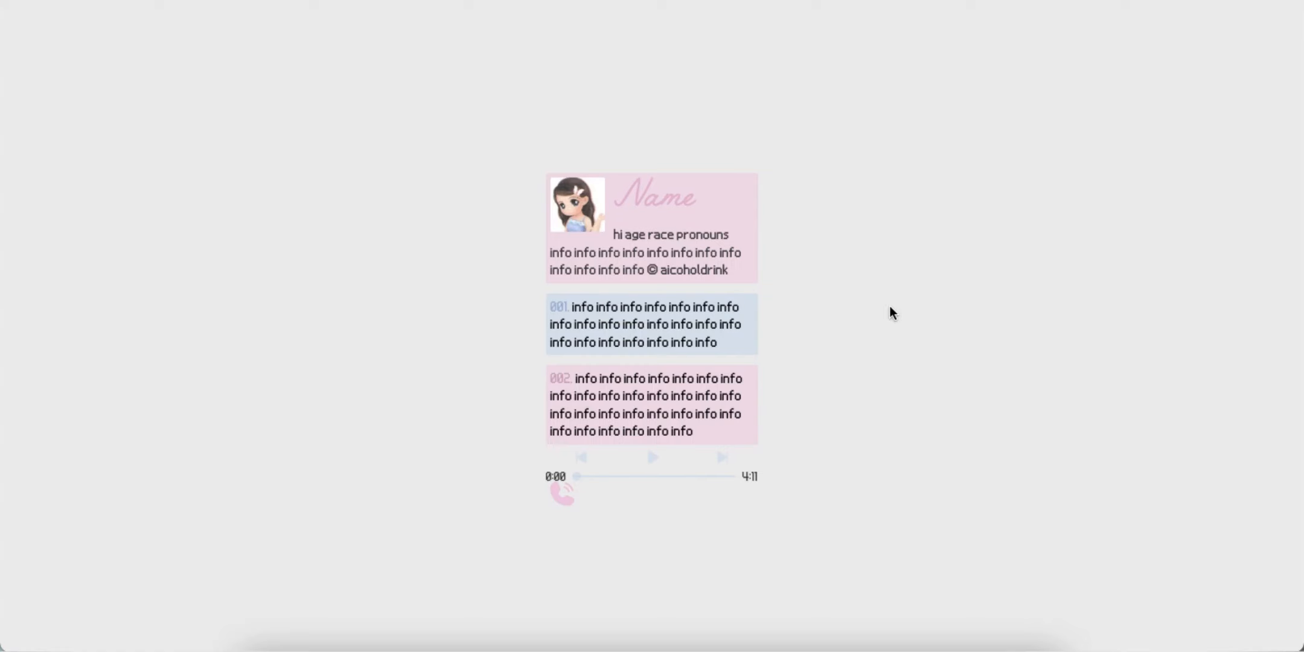
scroll(889, 312, "down", 5)
scroll(869, 334, "up", 2)
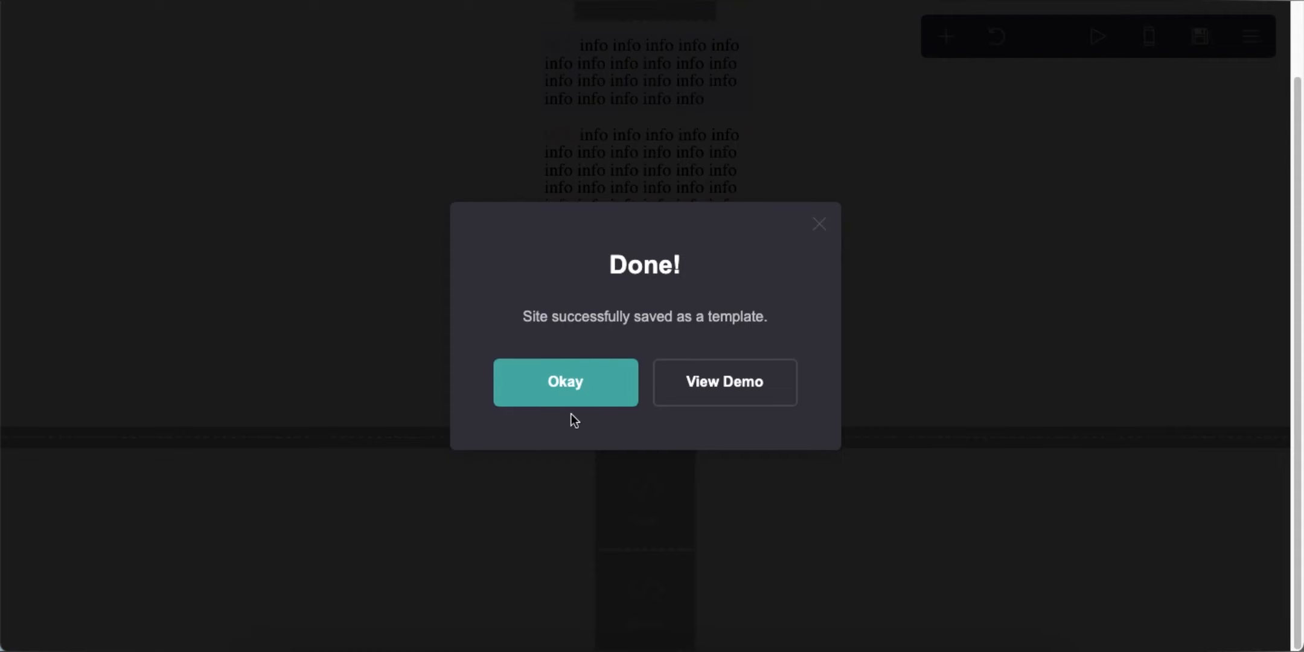
Add absolute positioning, a bottom offset and a left offset of 1.5em to the .cutephone rule in the phone embed's code, then save
left_click(569, 392)
left_click(664, 613)
scroll(163, 416, "down", 3)
double_click(133, 353)
type("absolute")
left_click(190, 347)
key("Return")
type("bottom: -1em;")
key("Return")
type("1.8em;")
left_click(210, 602)
left_click(1199, 36)
left_click(159, 602)
type("left:")
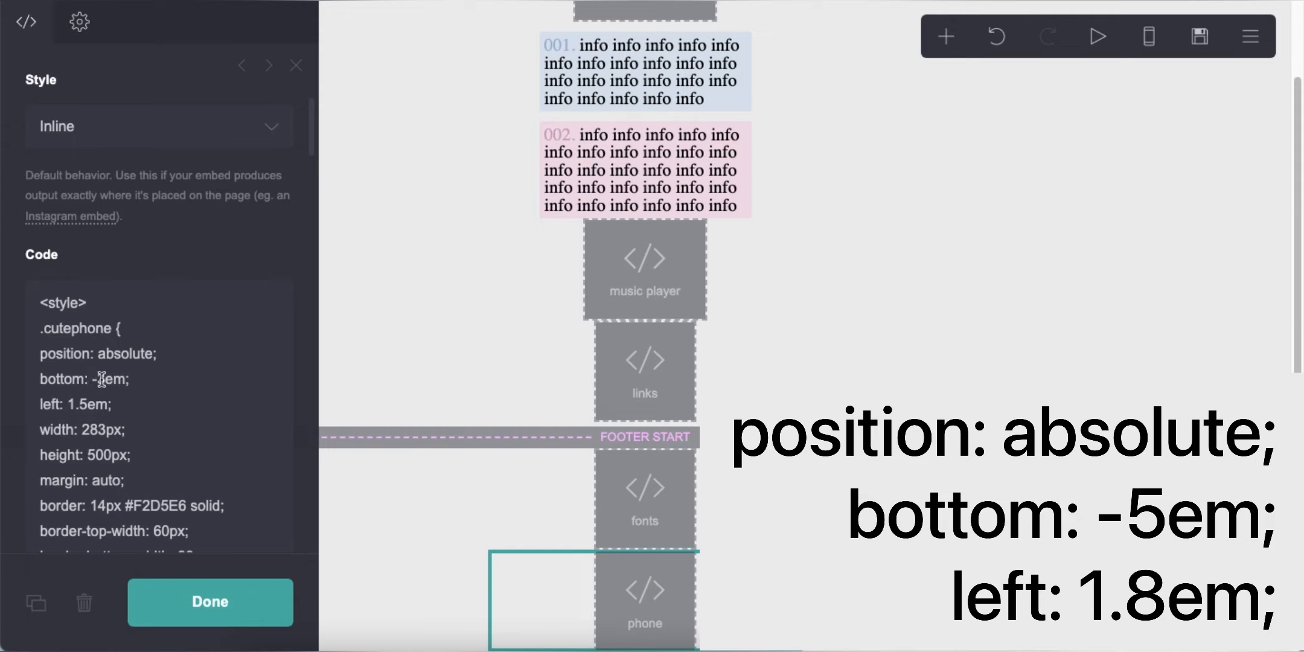
Set the .cutephone rule's bottom offset to -5em and left offset to 1.8em, and check the site in a mobile preview
left_click(104, 379)
left_click(88, 404)
key("BackSpace")
type("8")
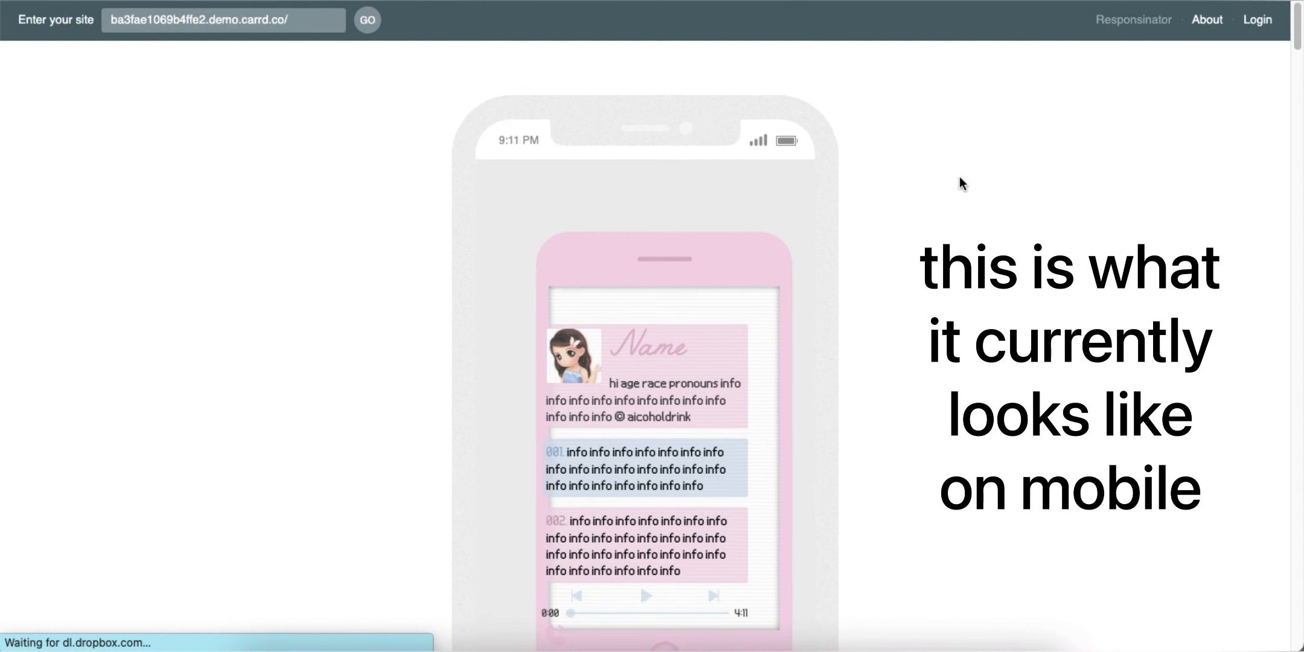
scroll(966, 199, "down", 3)
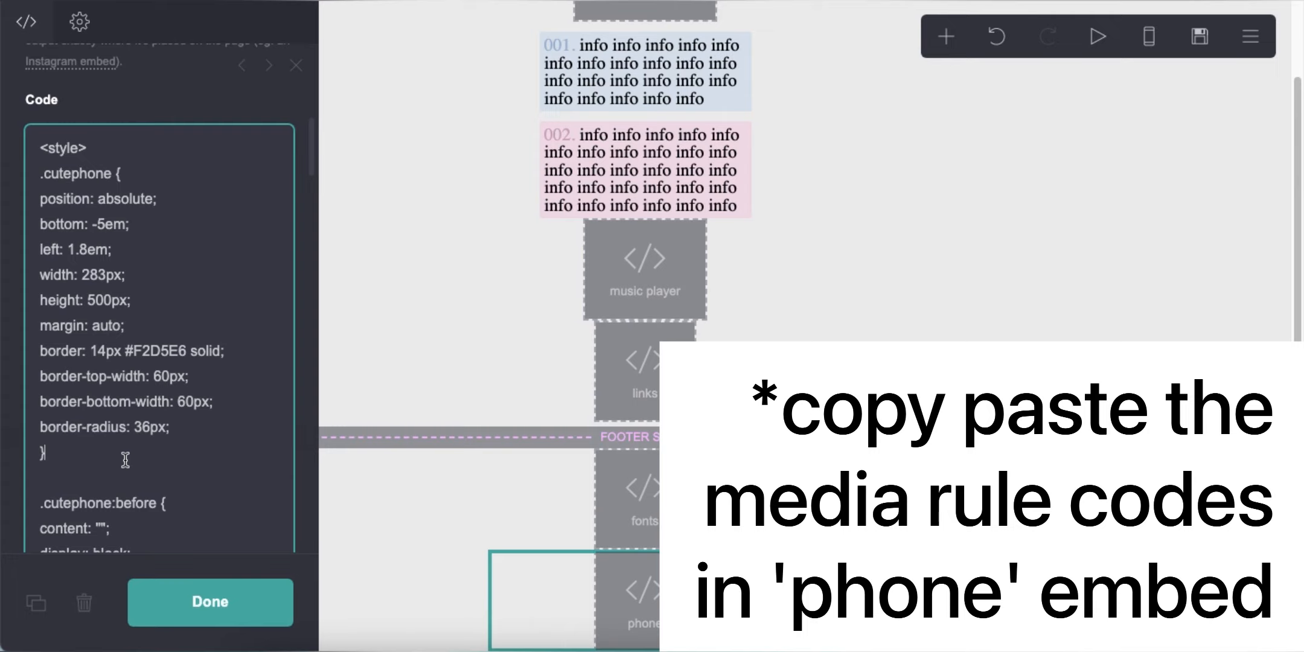
Paste the max-width 600px media rule with bottom -7em and left 0.5em below the phone embed's .cutephone rule, then save the site
key("Return")
key("Return")
right_click(85, 475)
left_click(114, 472)
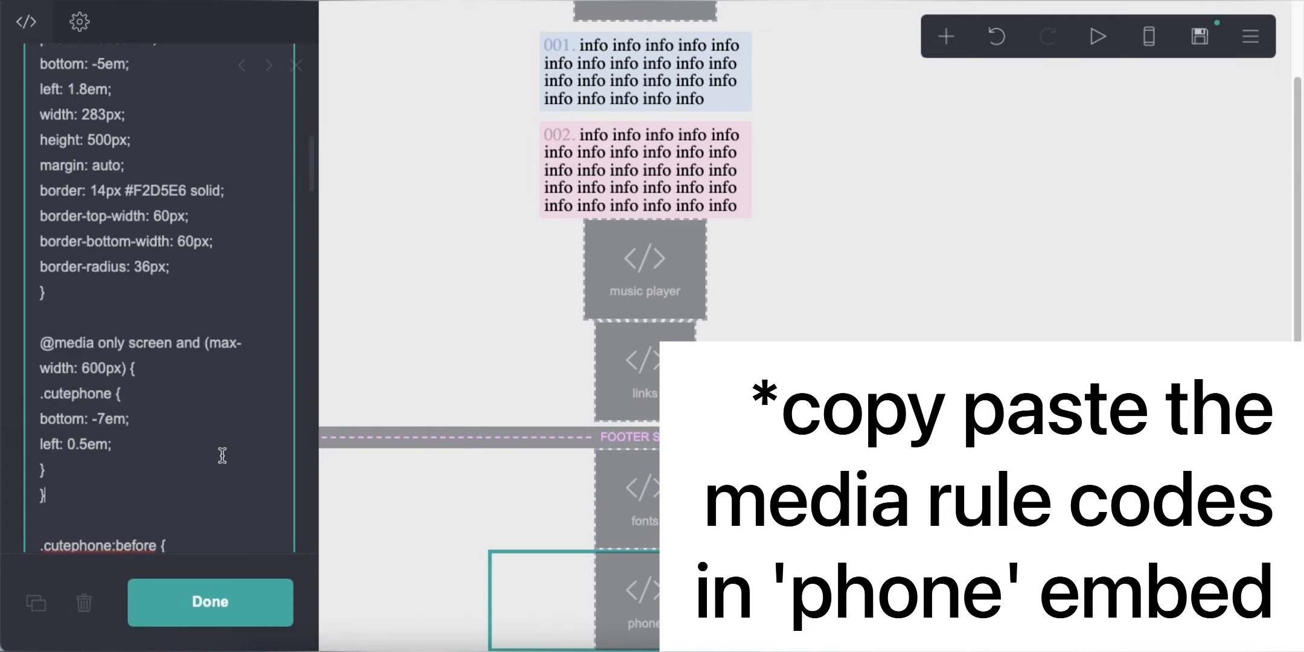
left_click(1199, 37)
left_click(229, 598)
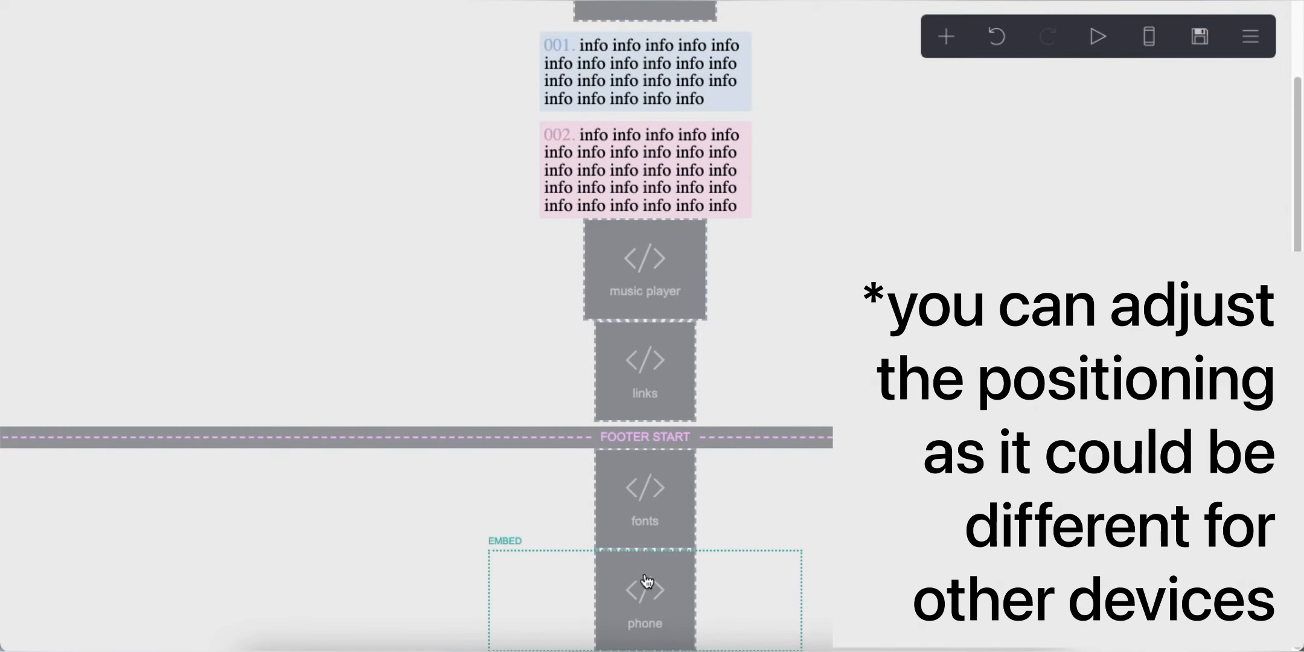
Reopen the phone embed's code and review the bottom and left offsets inside its mobile media rule
left_click(645, 595)
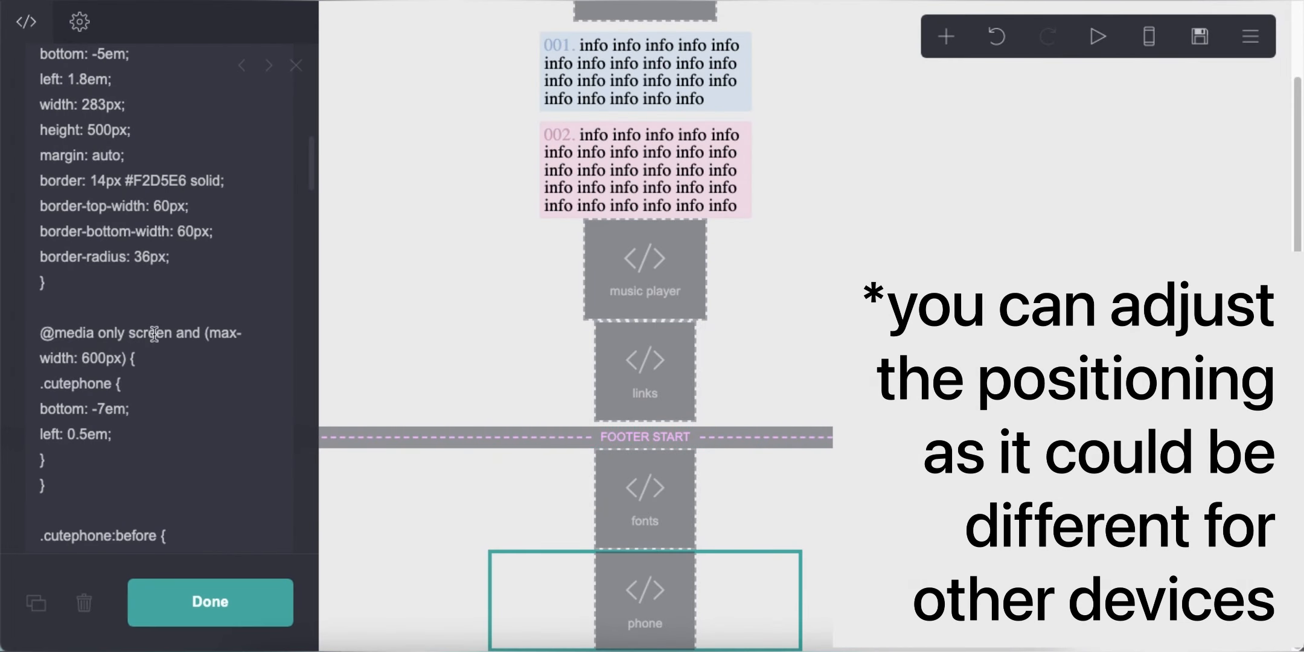
left_click_drag(41, 407, 158, 411)
left_click_drag(41, 439, 139, 439)
left_click(164, 467)
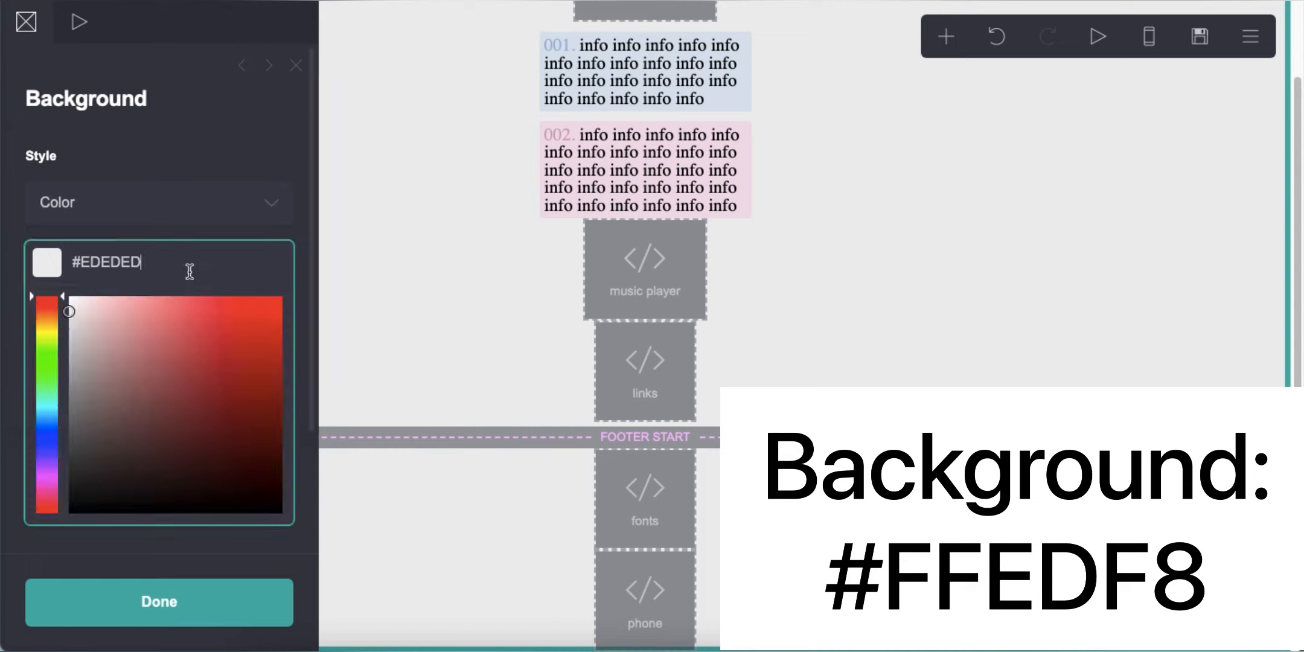
Set the page background colour to #FFEDF8
double_click(189, 271)
type("FFEDF8")
key("Return")
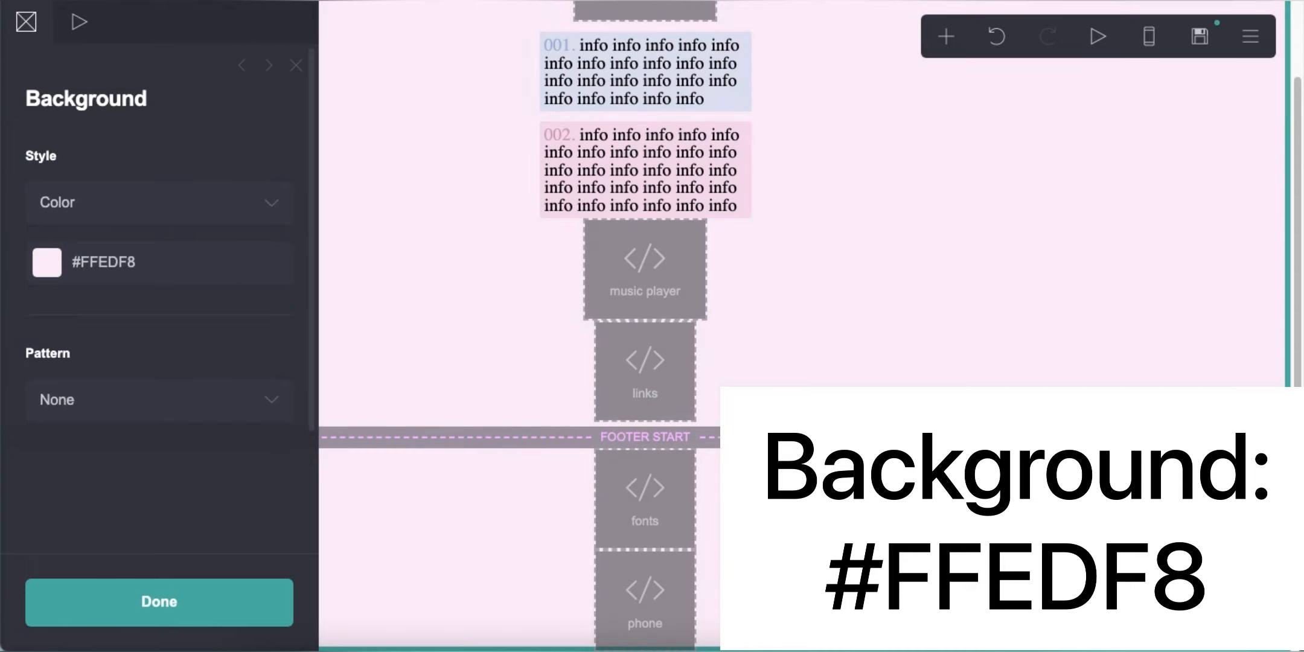